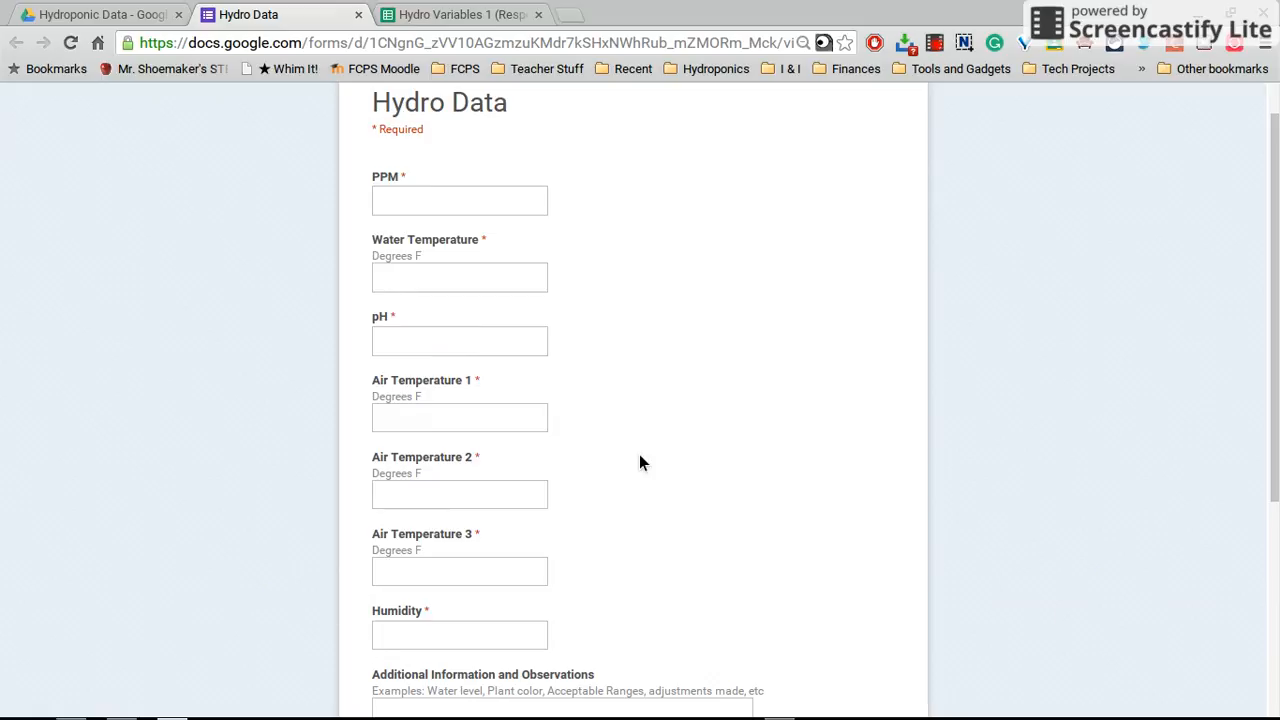
scroll(640, 461, down, 1)
scroll(640, 461, up, 1)
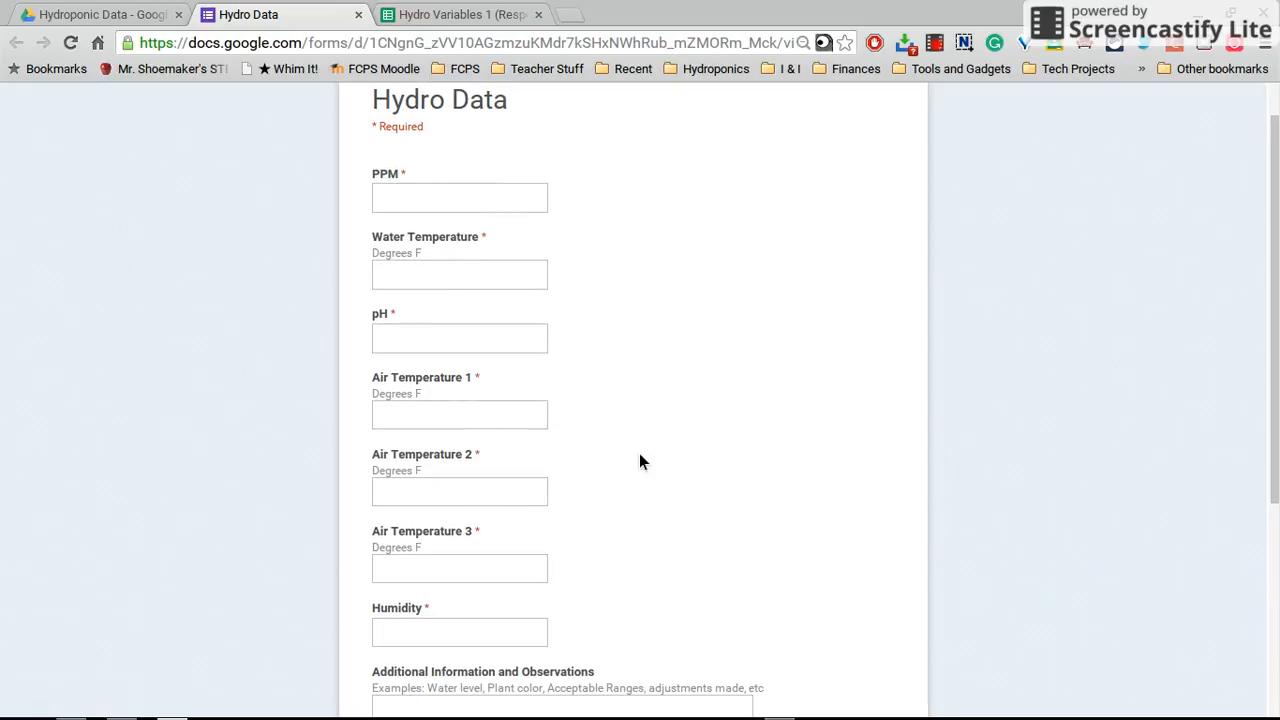
scroll(641, 462, down, 1)
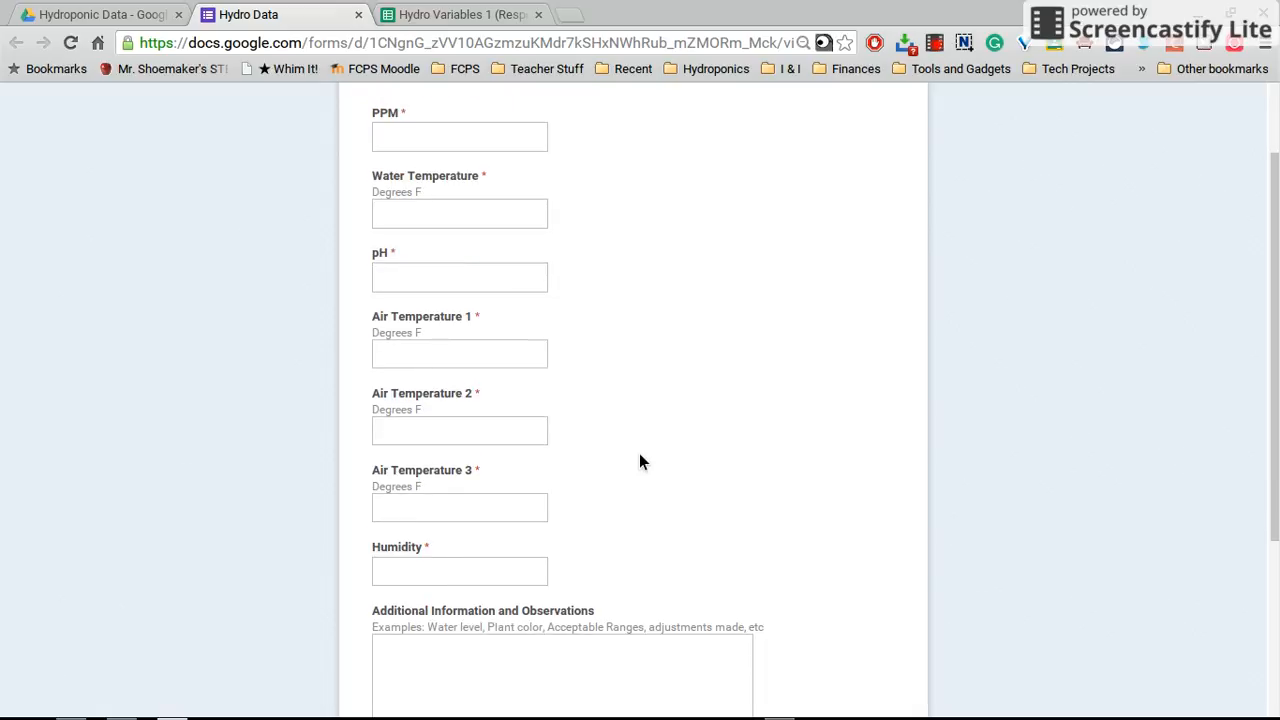
scroll(639, 453, down, 3)
scroll(639, 453, up, 5)
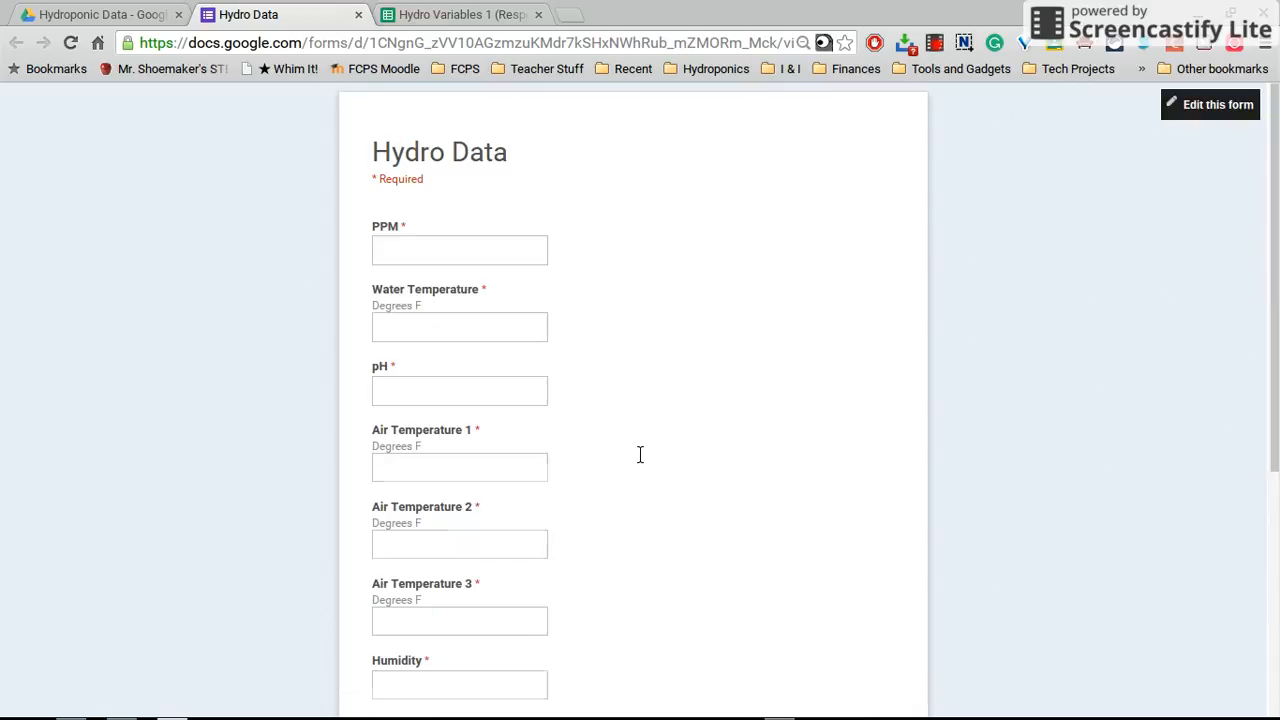
Step: Switch to the Hydroponic Data folder in Google Drive and create a new Google Form in it
click(114, 18)
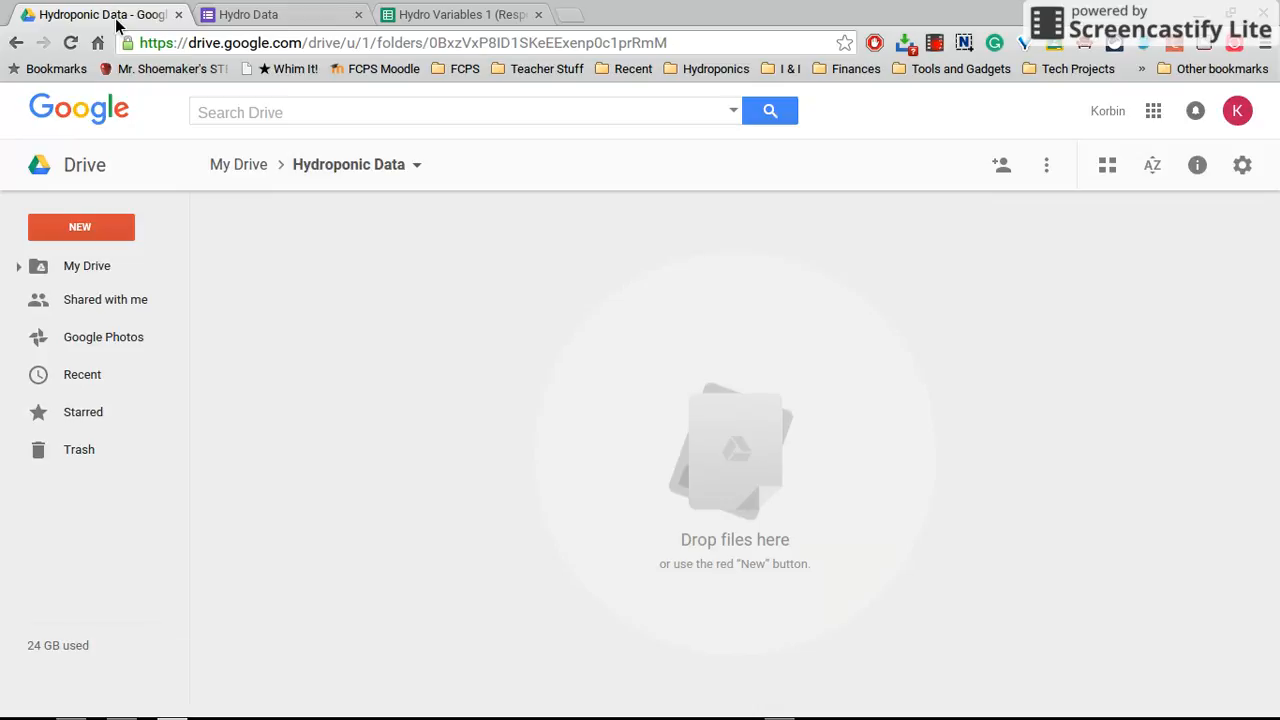
click(103, 224)
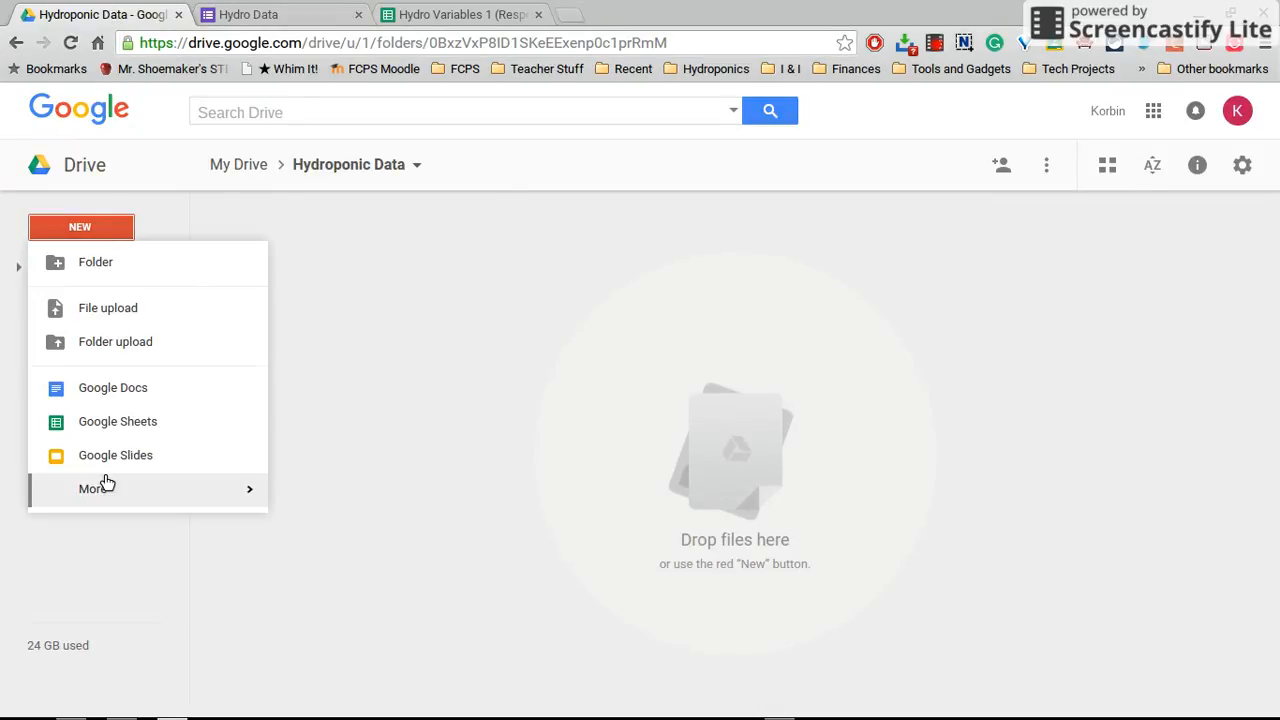
mouse_move(106, 490)
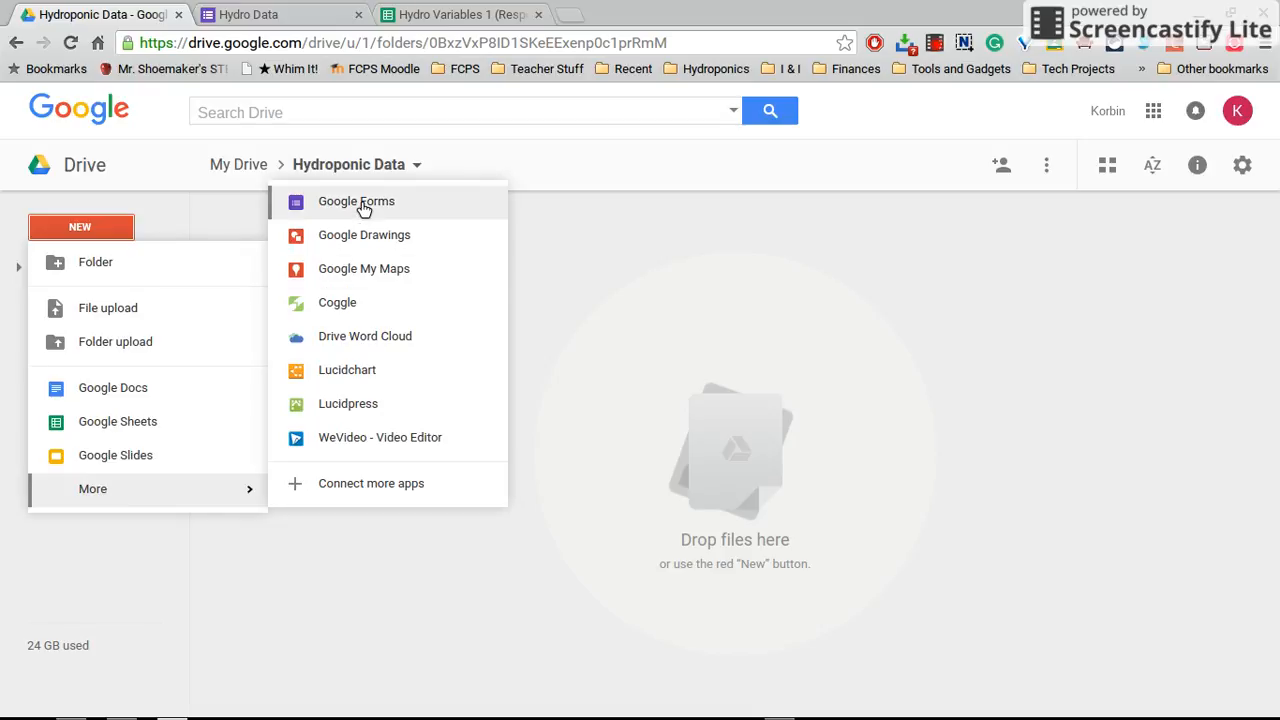
click(326, 204)
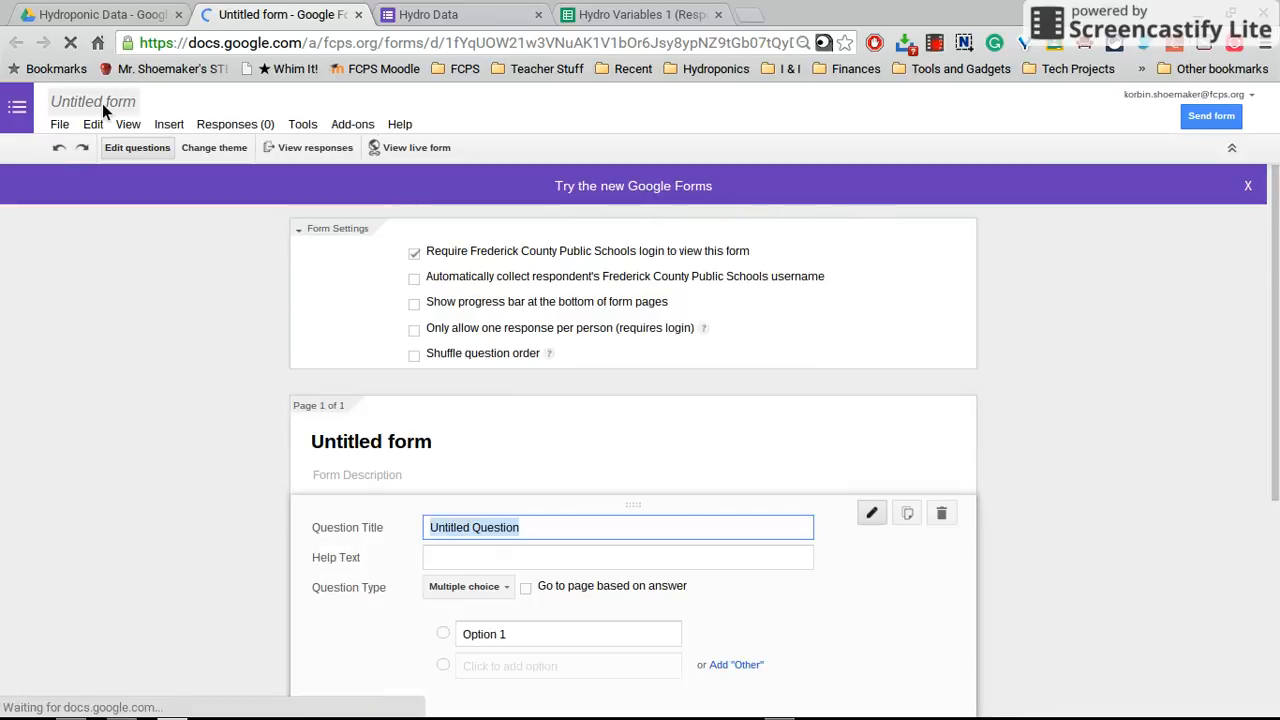
Step: Rename the untitled form as Hydroponic Data
click(102, 104)
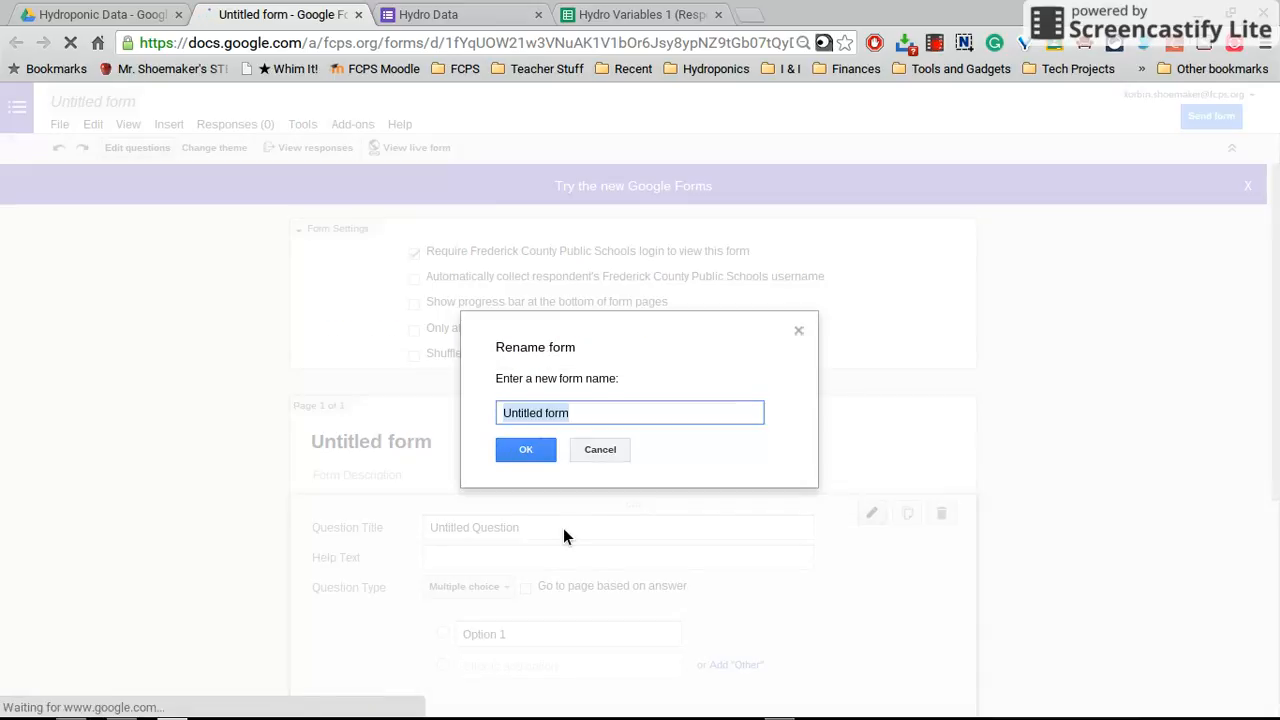
text(Hydr)
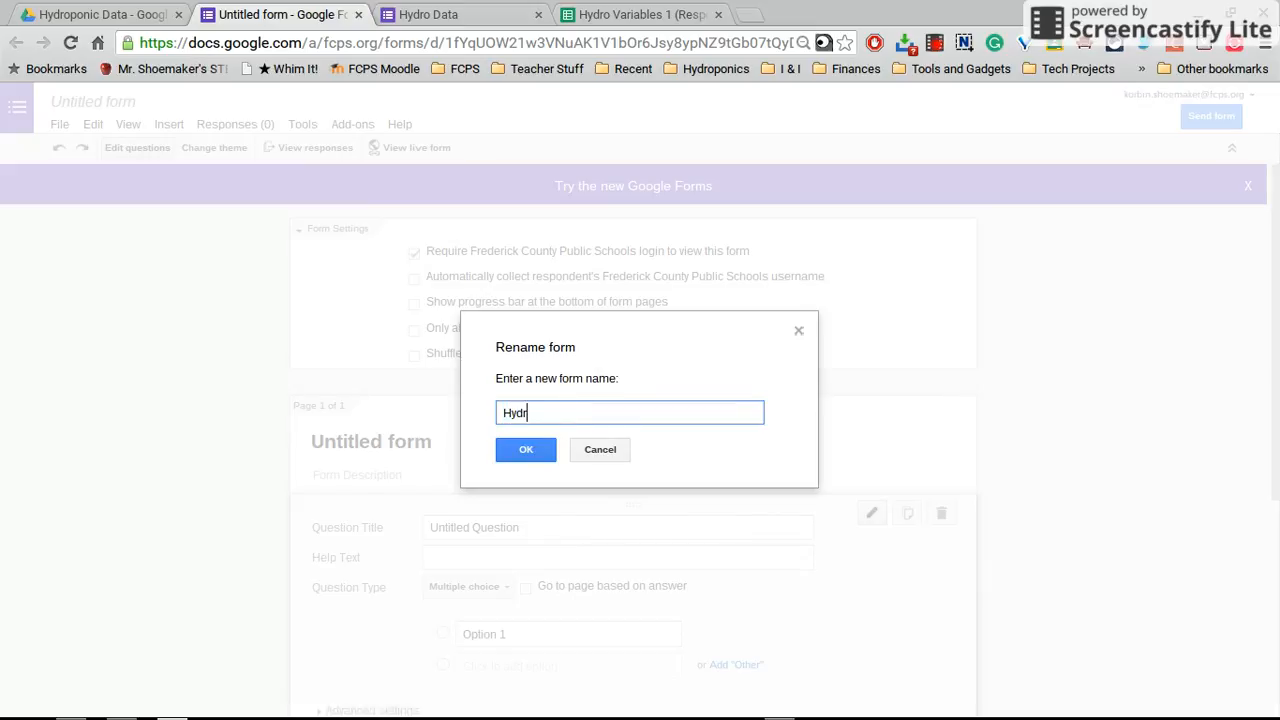
text(oponic Data)
click(527, 451)
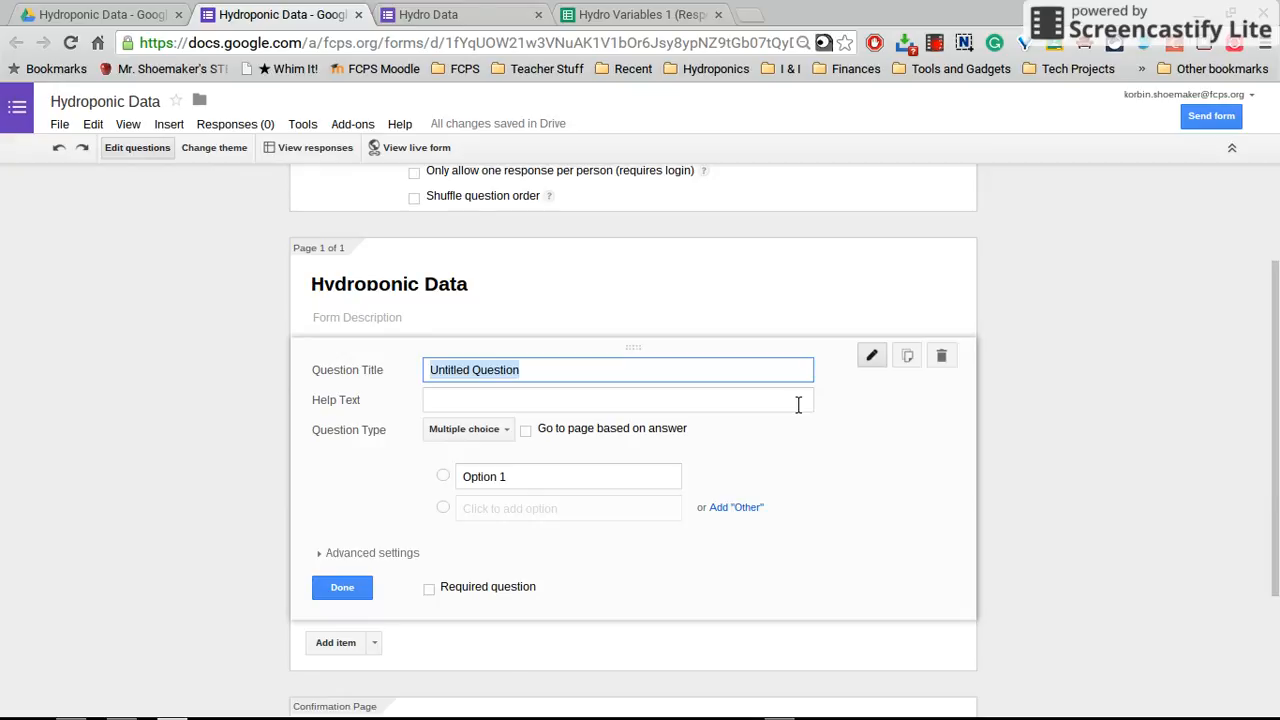
Step: Title the first question pH, set its question type to Text and finish editing it
text(pH)
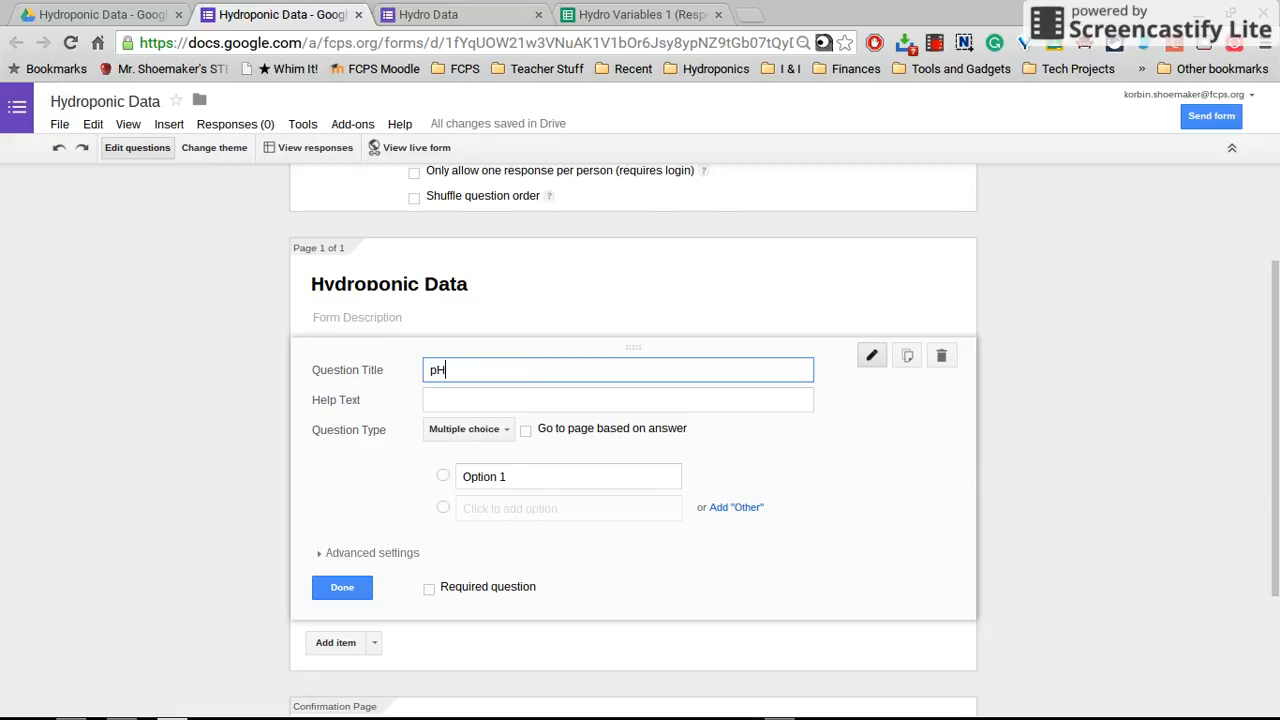
click(490, 431)
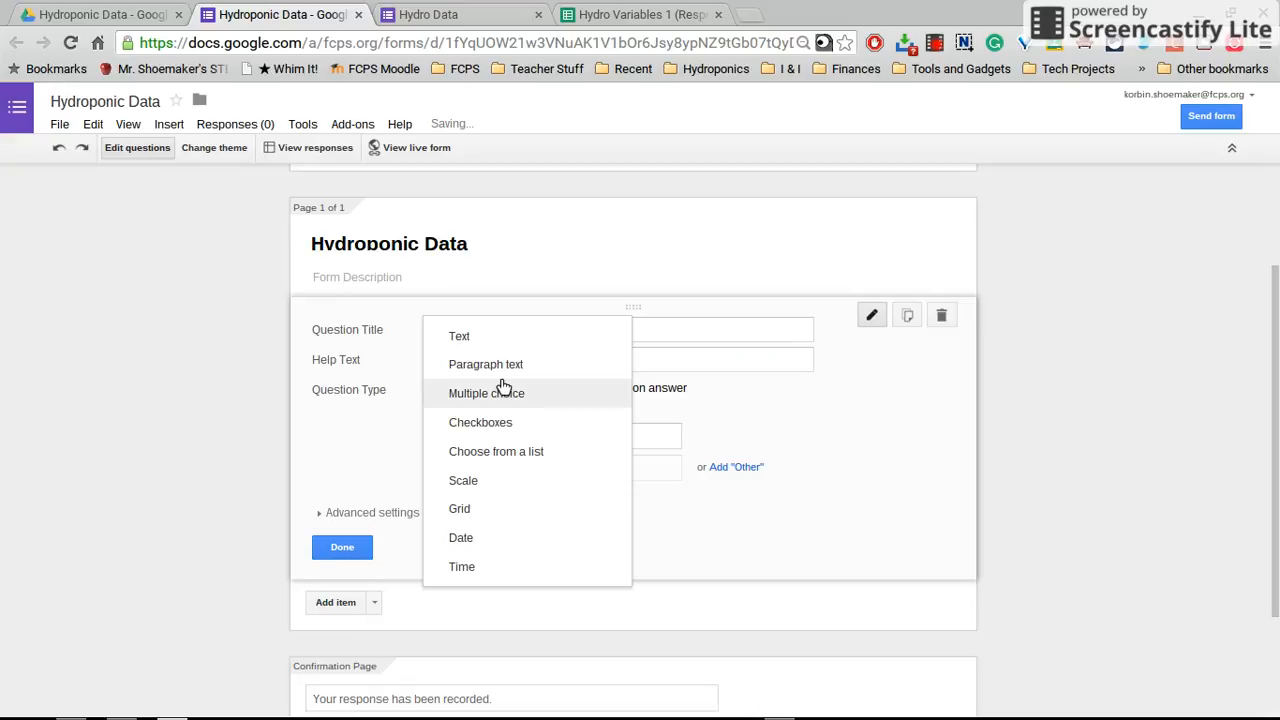
click(479, 338)
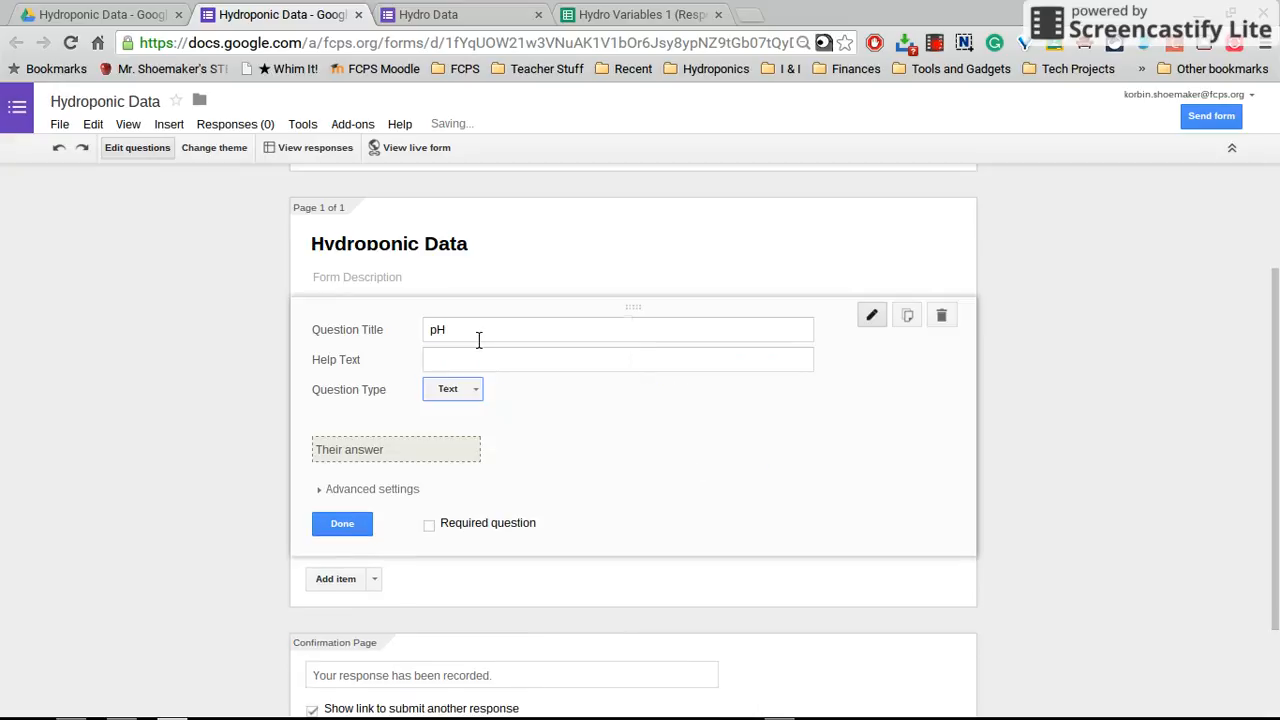
click(345, 527)
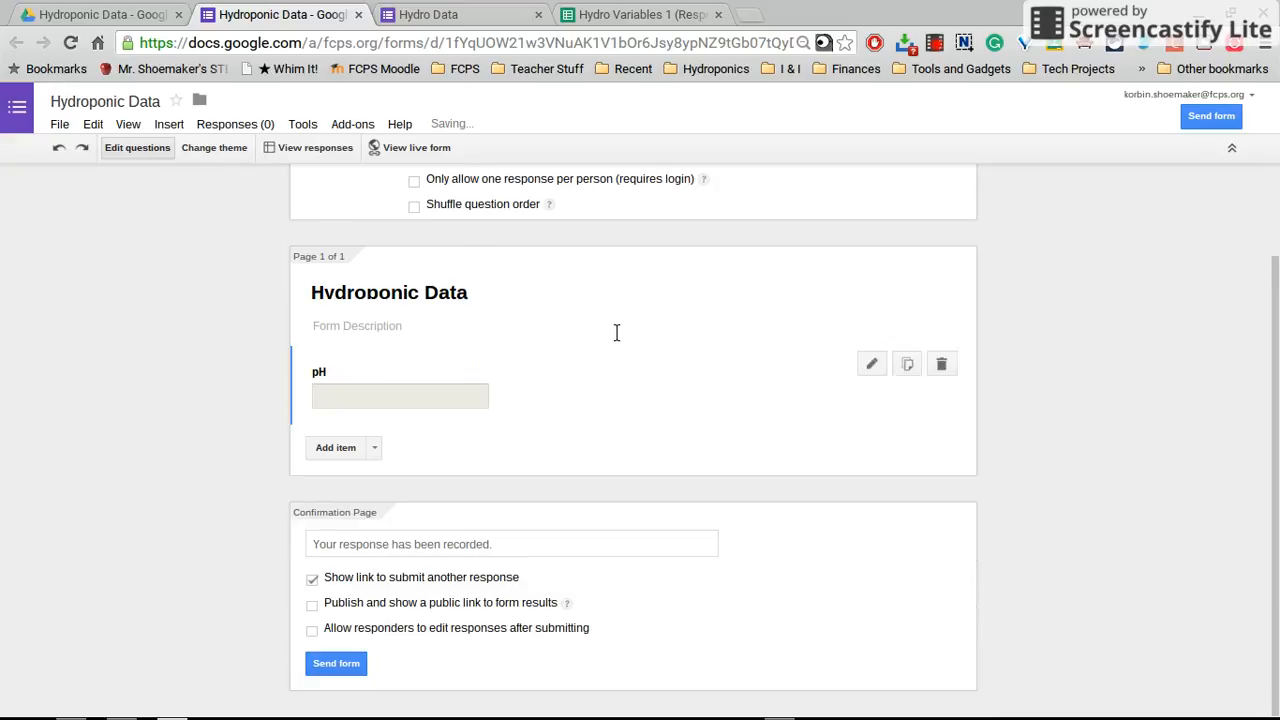
Step: Duplicate the pH question, title the copy PPM and finish editing it
click(908, 366)
text(PPM)
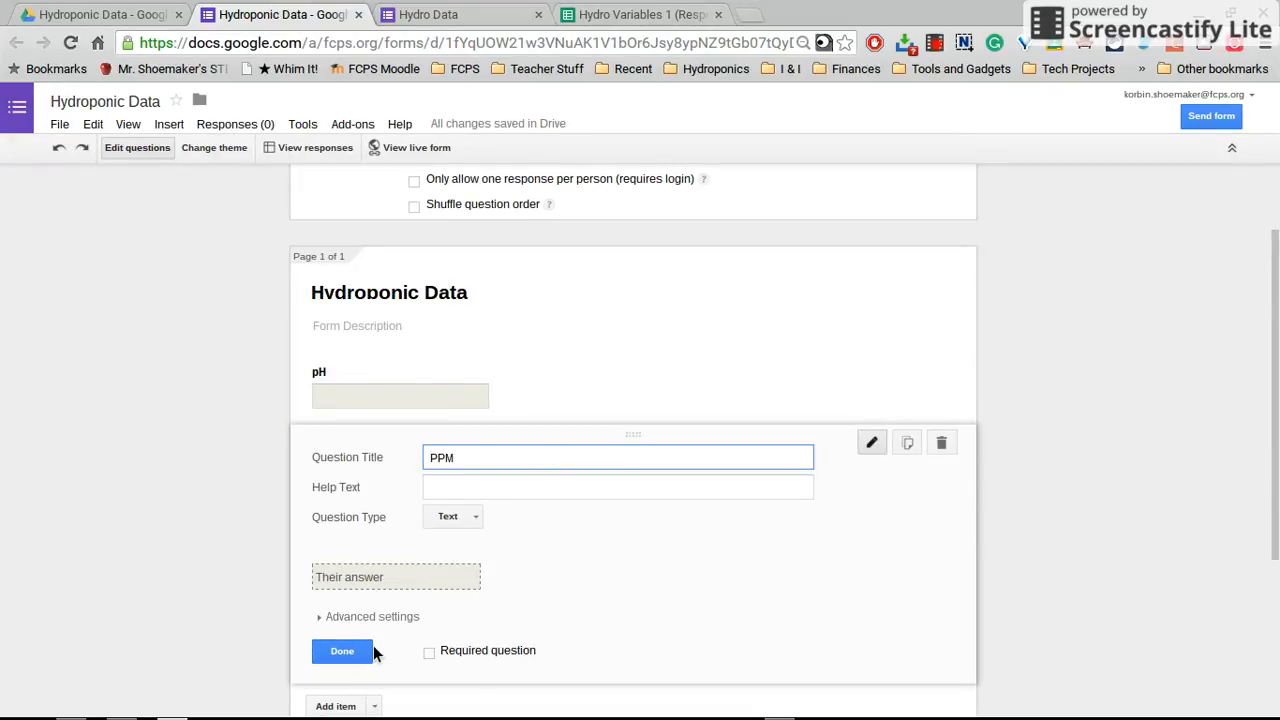
click(362, 651)
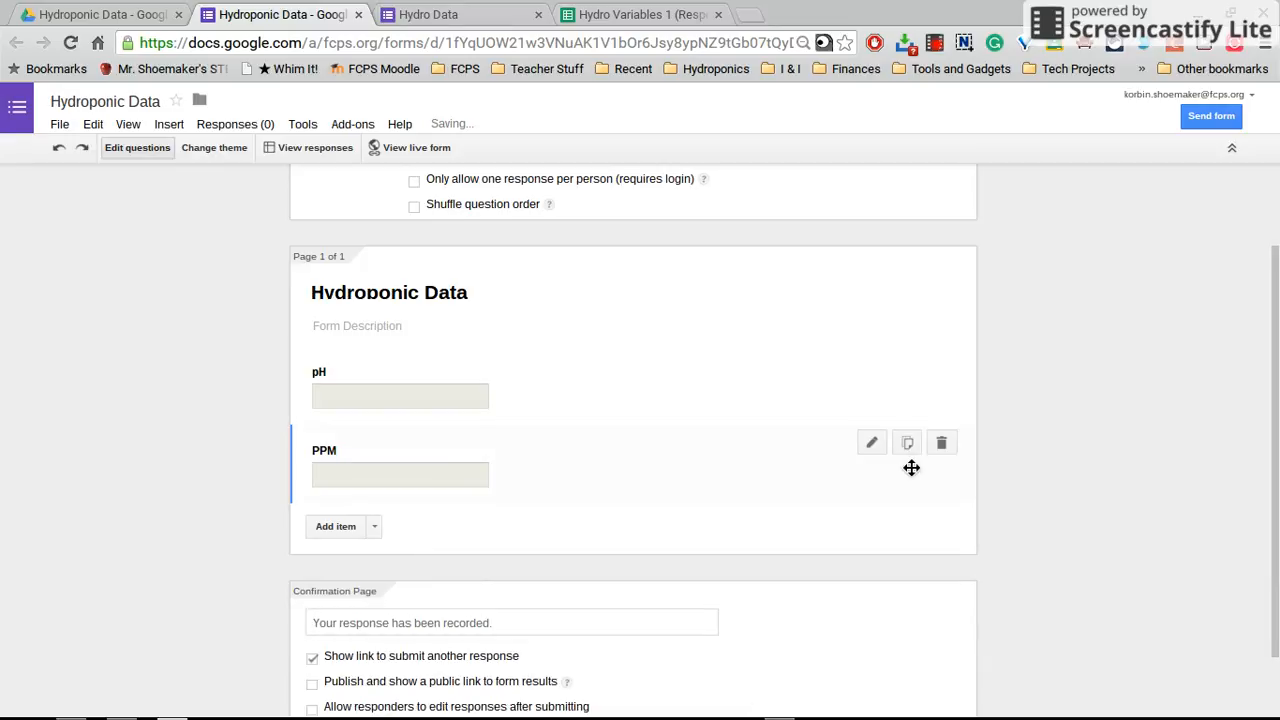
Step: Duplicate the PPM question, title the copy Water Temp with the help text (F), and finish editing it
click(907, 443)
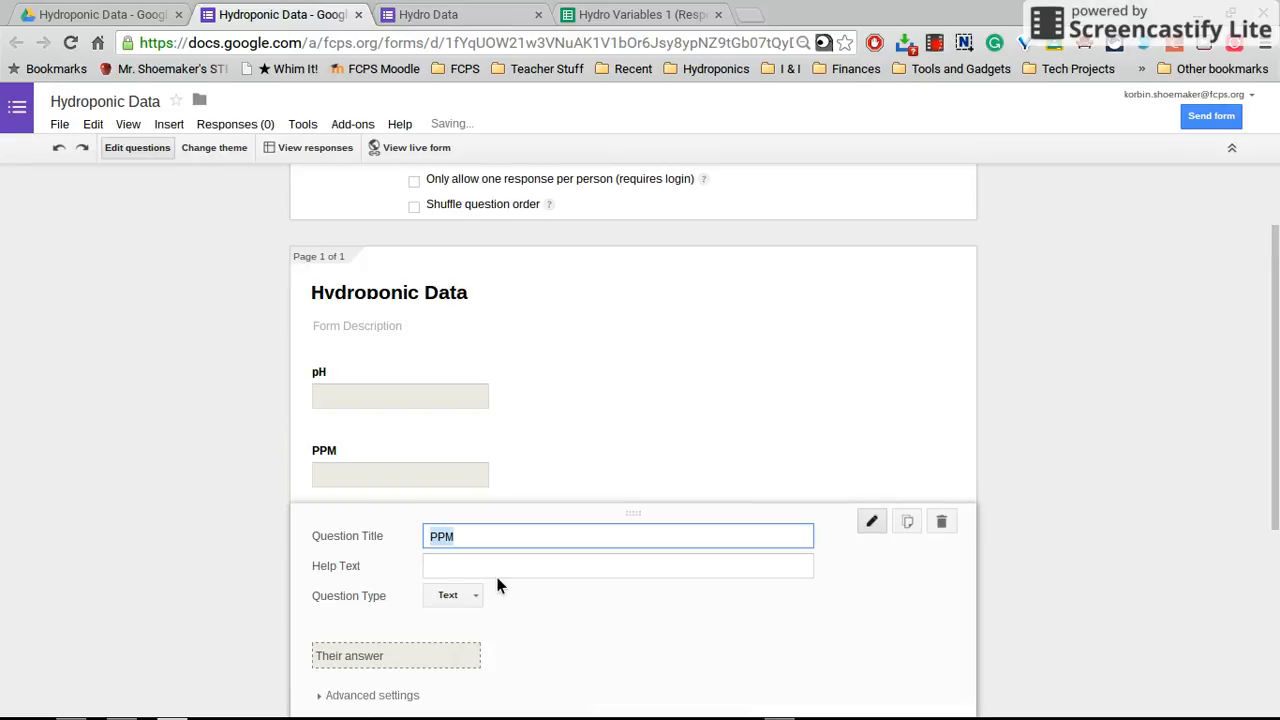
text(Water )
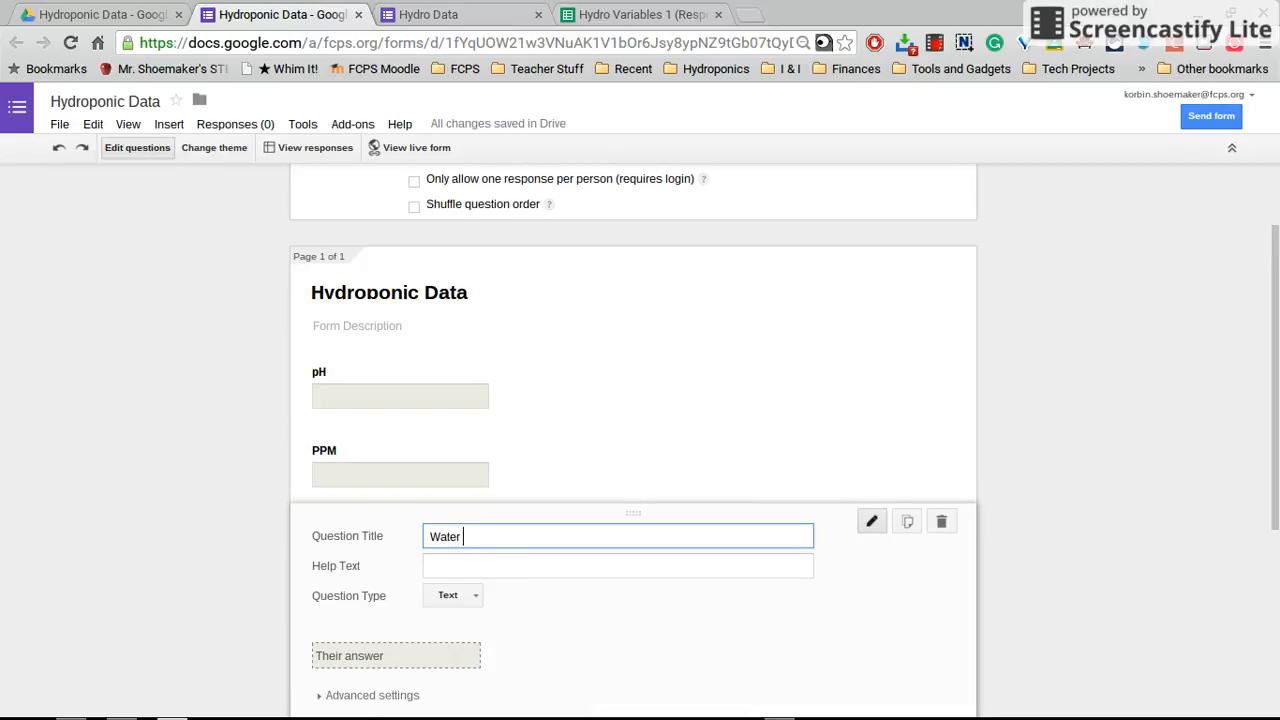
text(Tempre)
key(BackSpace)
key(BackSpace)
click(492, 567)
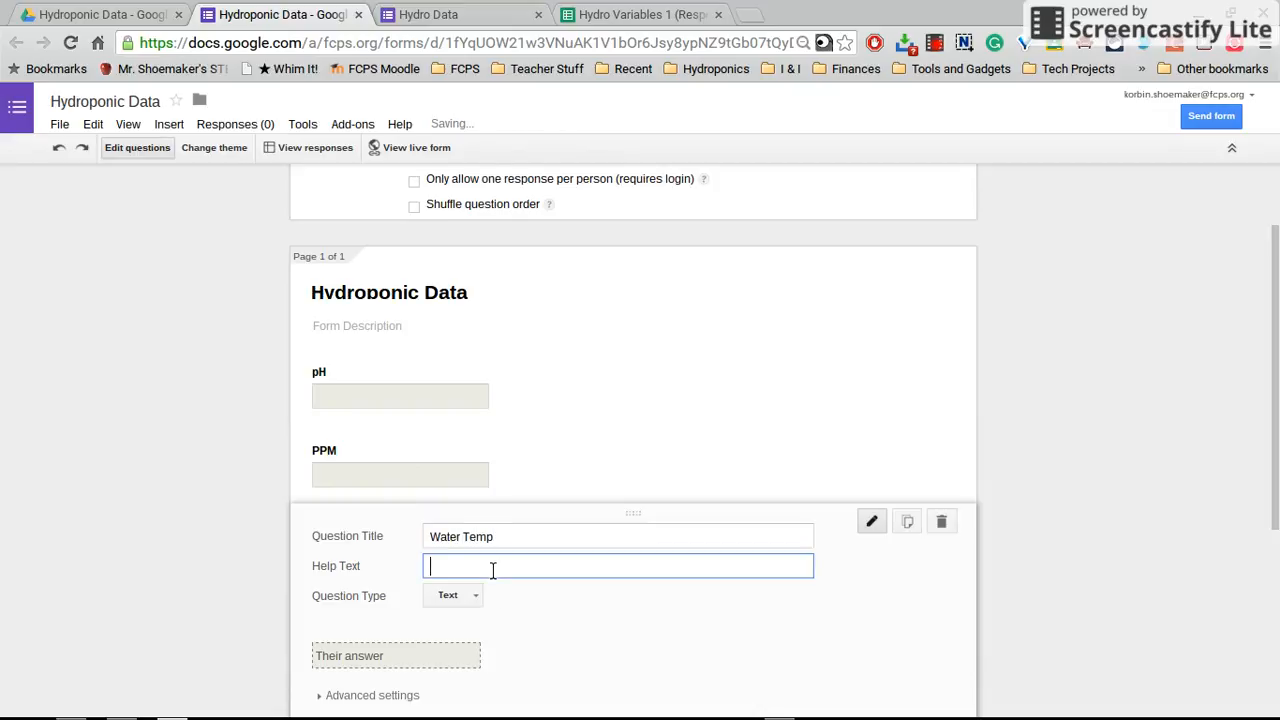
text((F))
scroll(431, 640, down, 2)
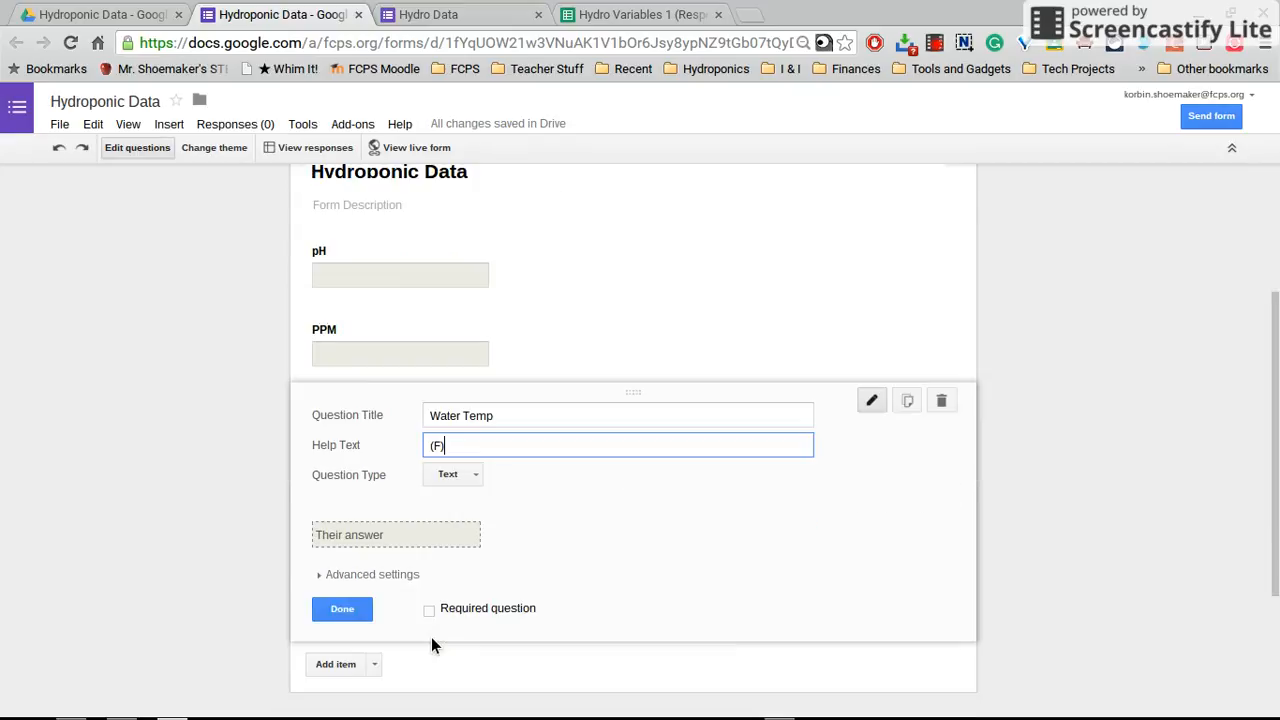
click(338, 608)
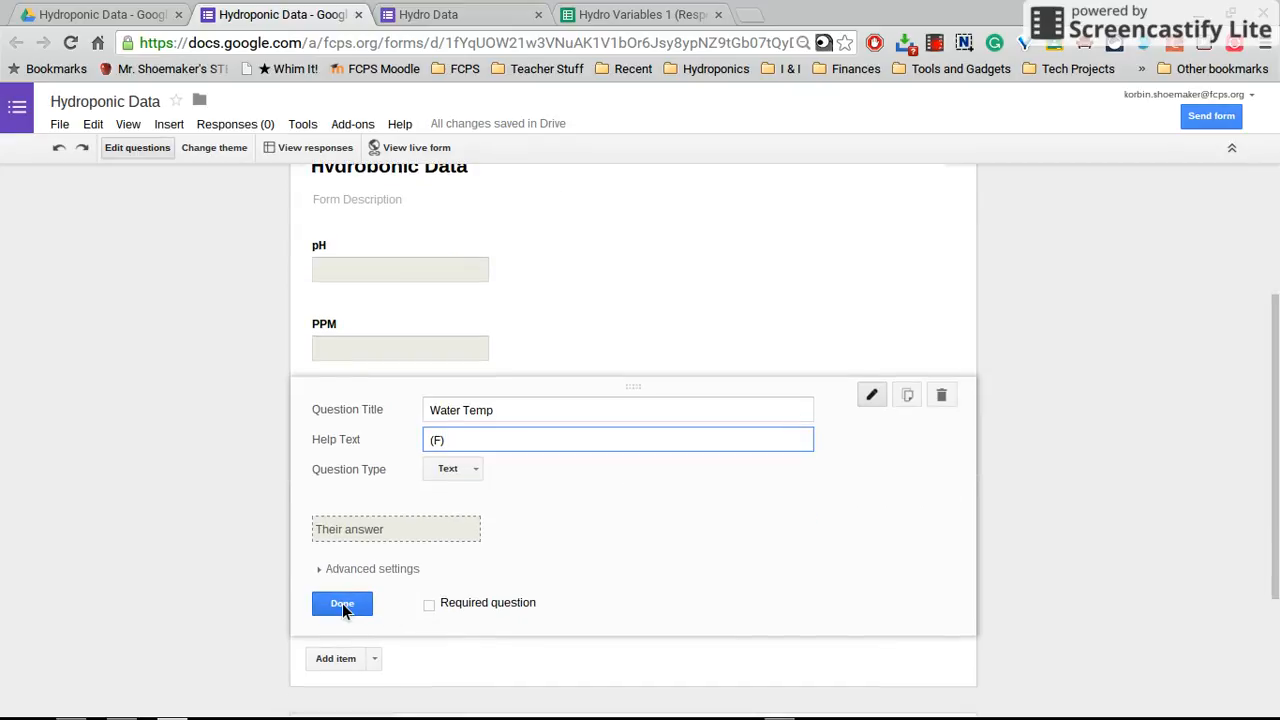
Step: Duplicate the Water Temp question, title the copy Air Temp and finish editing it
click(907, 397)
text(A)
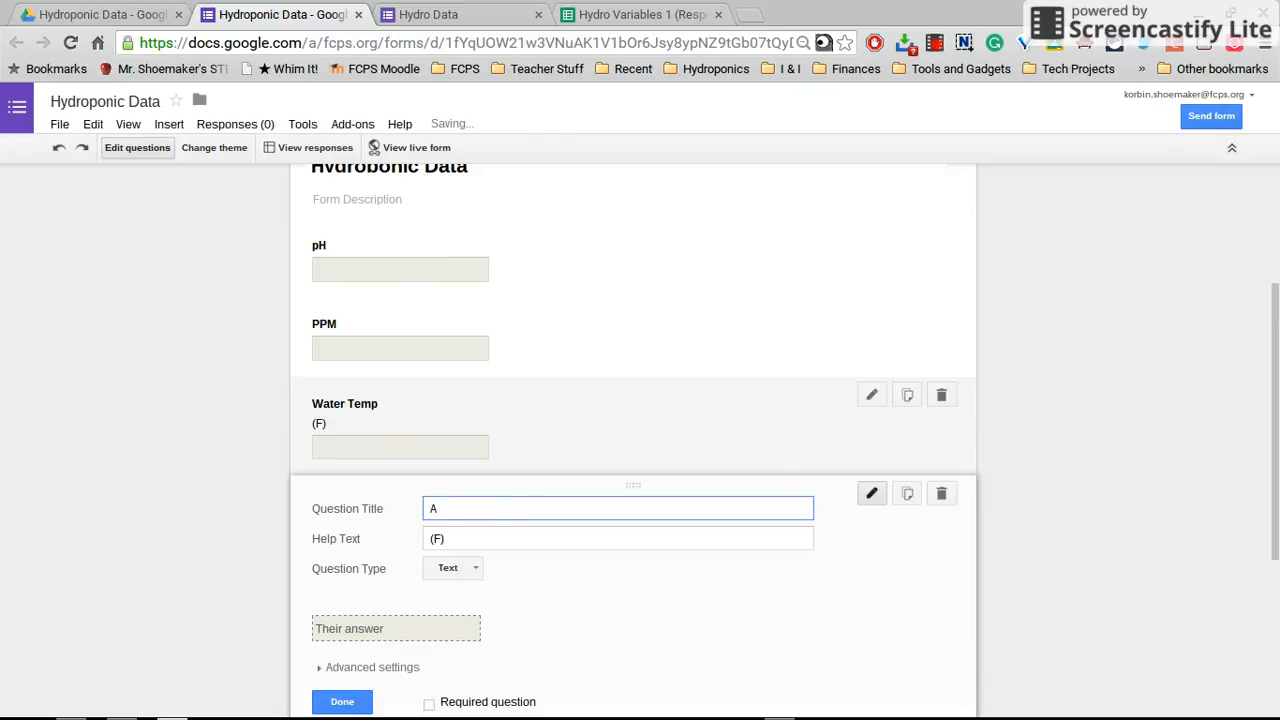
text(ir Temp)
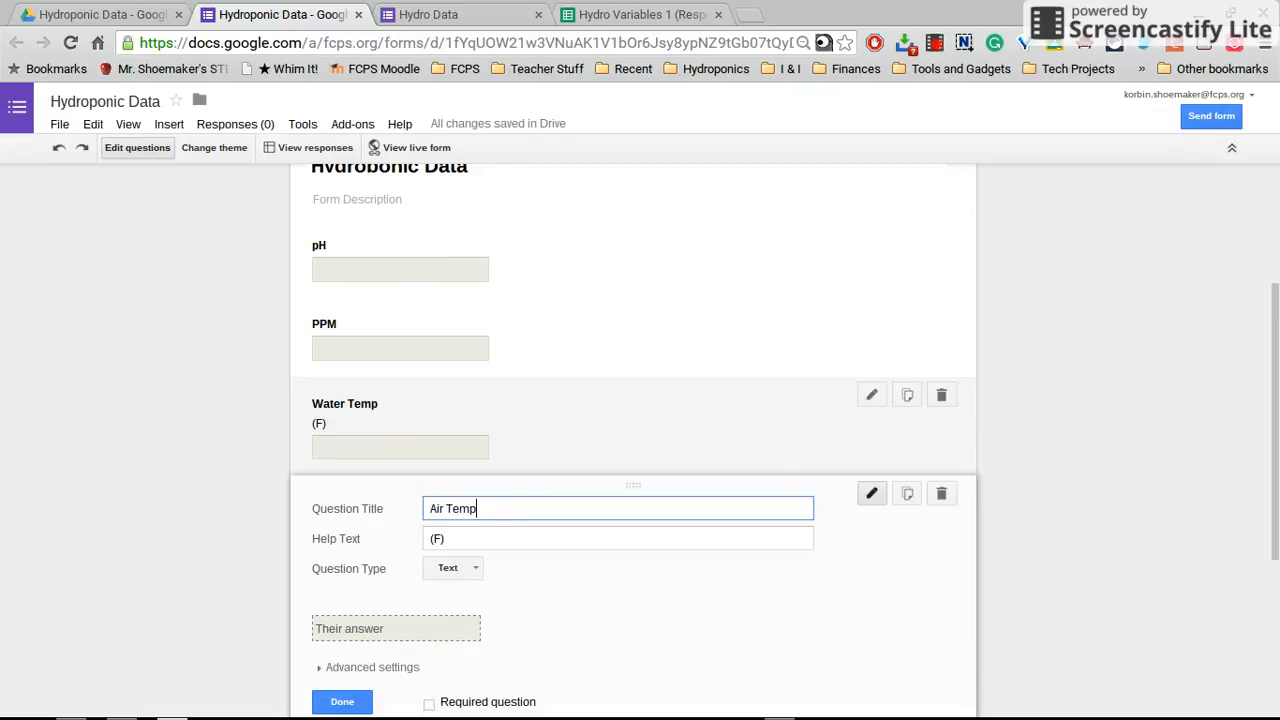
click(340, 701)
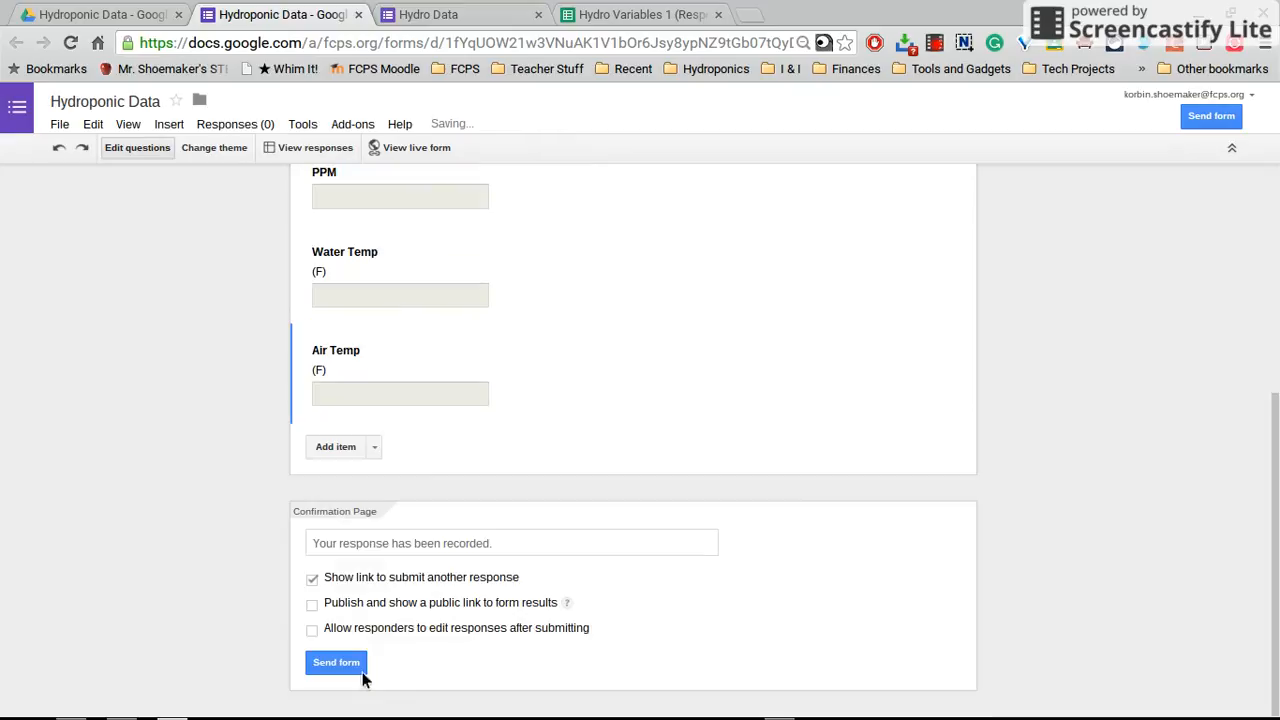
Step: Duplicate the Air Temp question, title the copy Plant Height with the help text cm, and finish editing it
scroll(600, 490, up, 2)
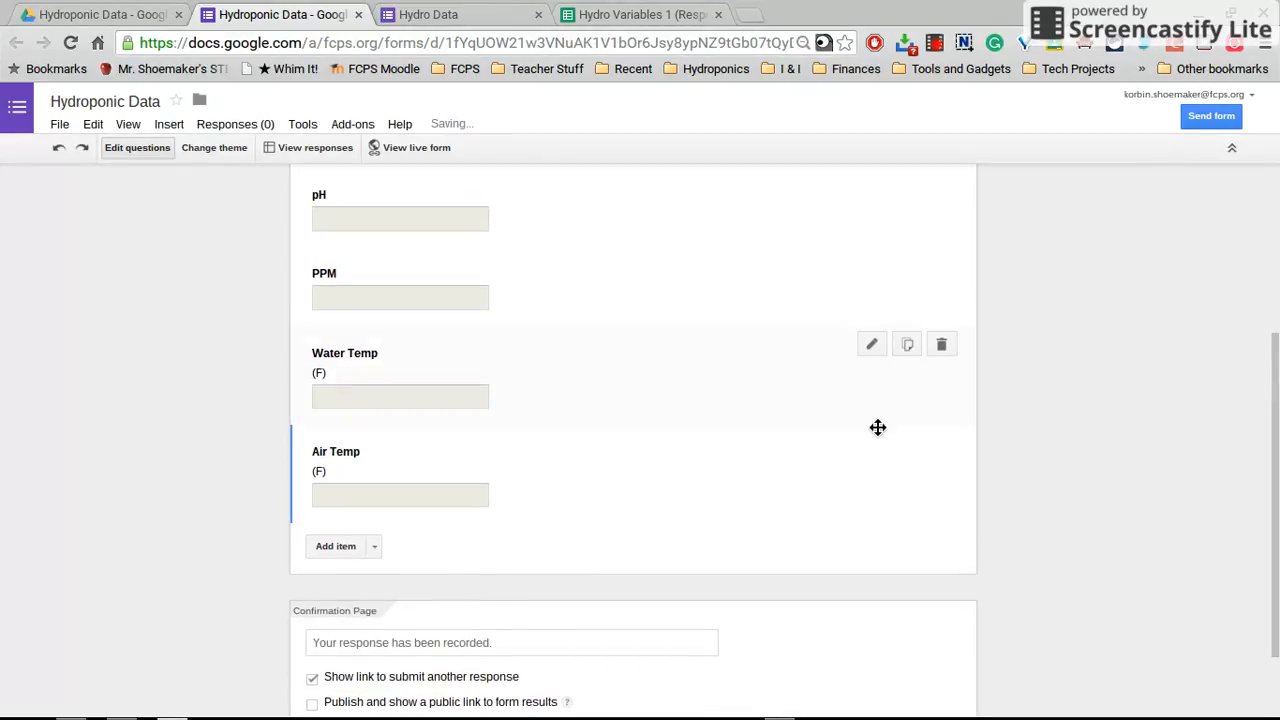
click(907, 443)
text(P)
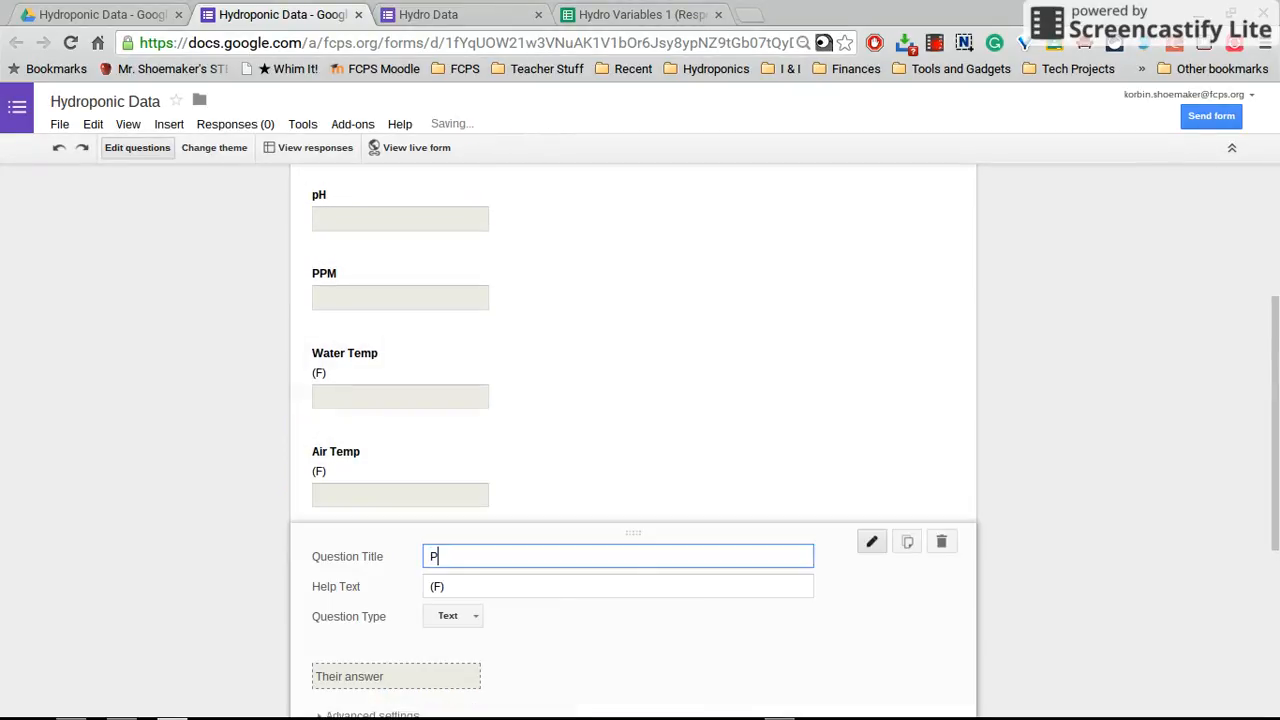
text(lant Height)
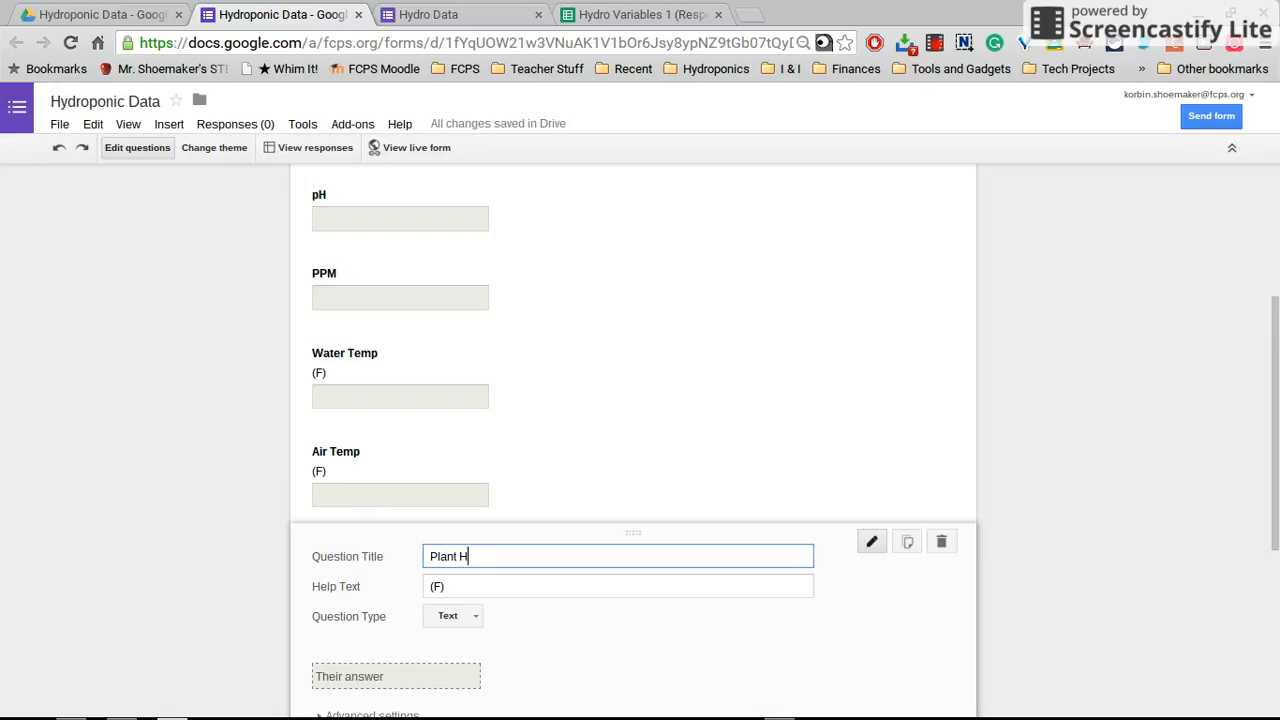
click(637, 585)
key(BackSpace)
key(BackSpace)
key(BackSpace)
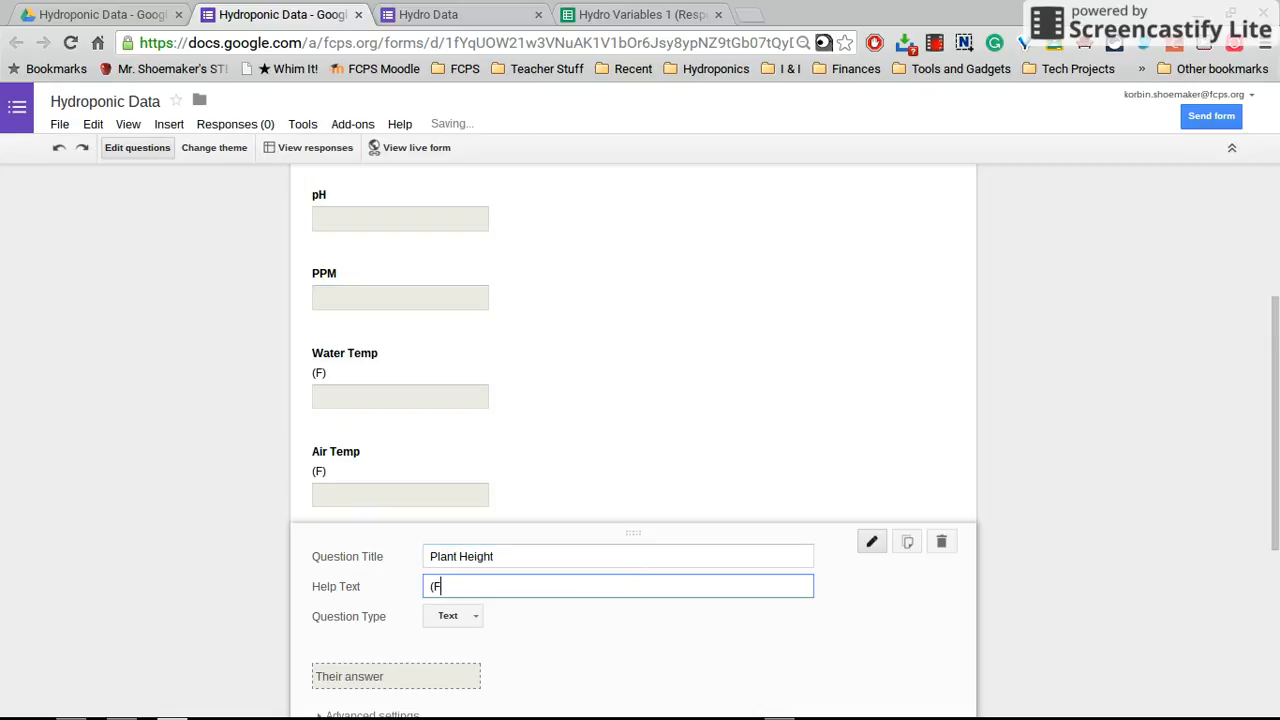
text(C)
key(BackSpace)
text(cm)
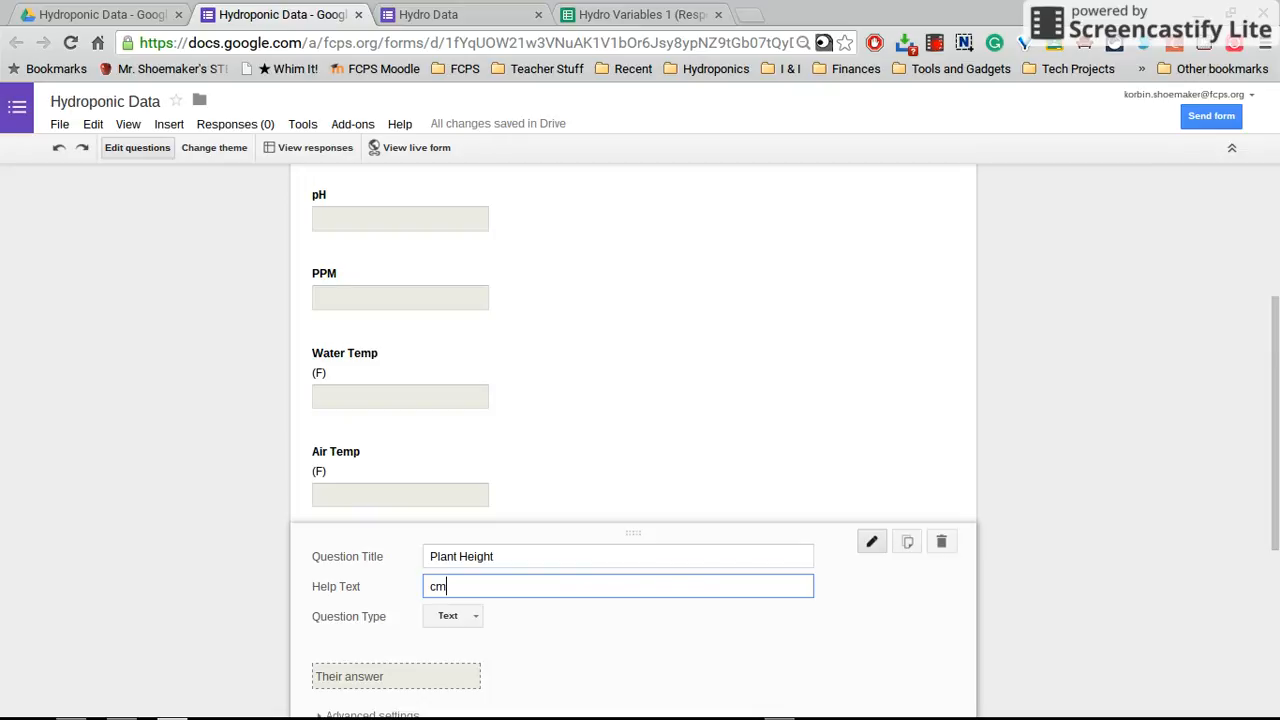
scroll(714, 578, down, 1)
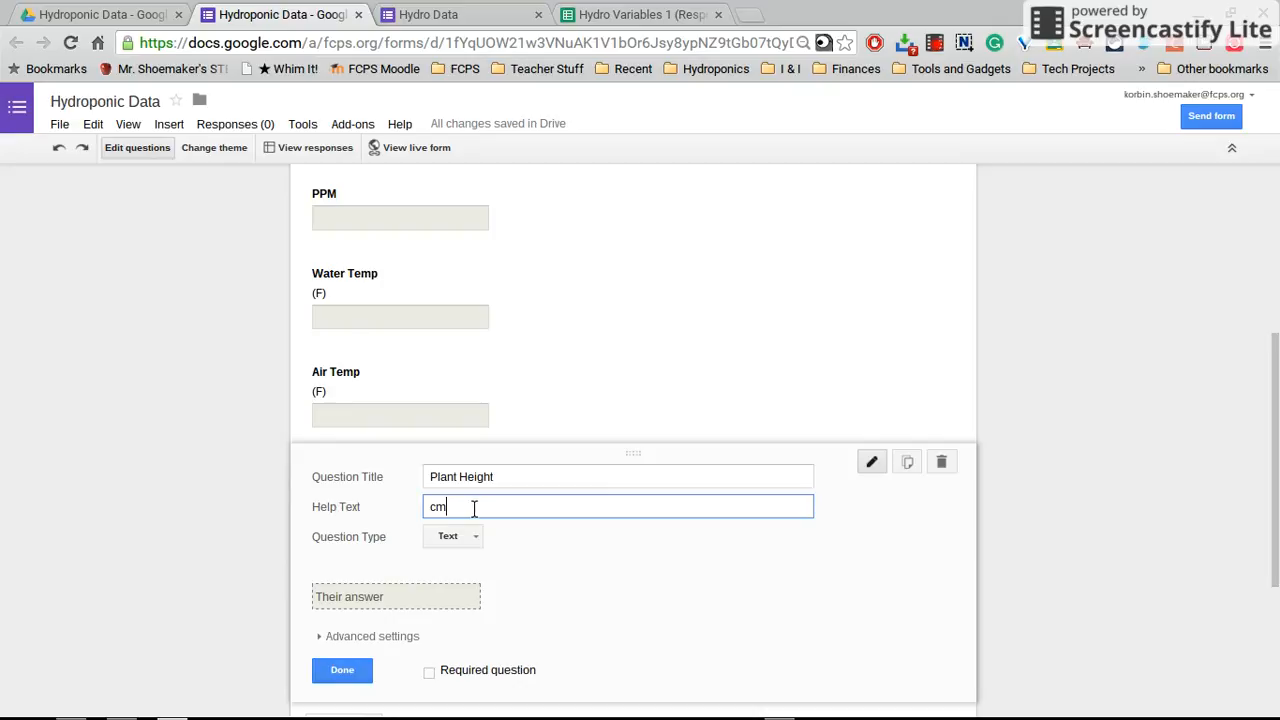
click(340, 669)
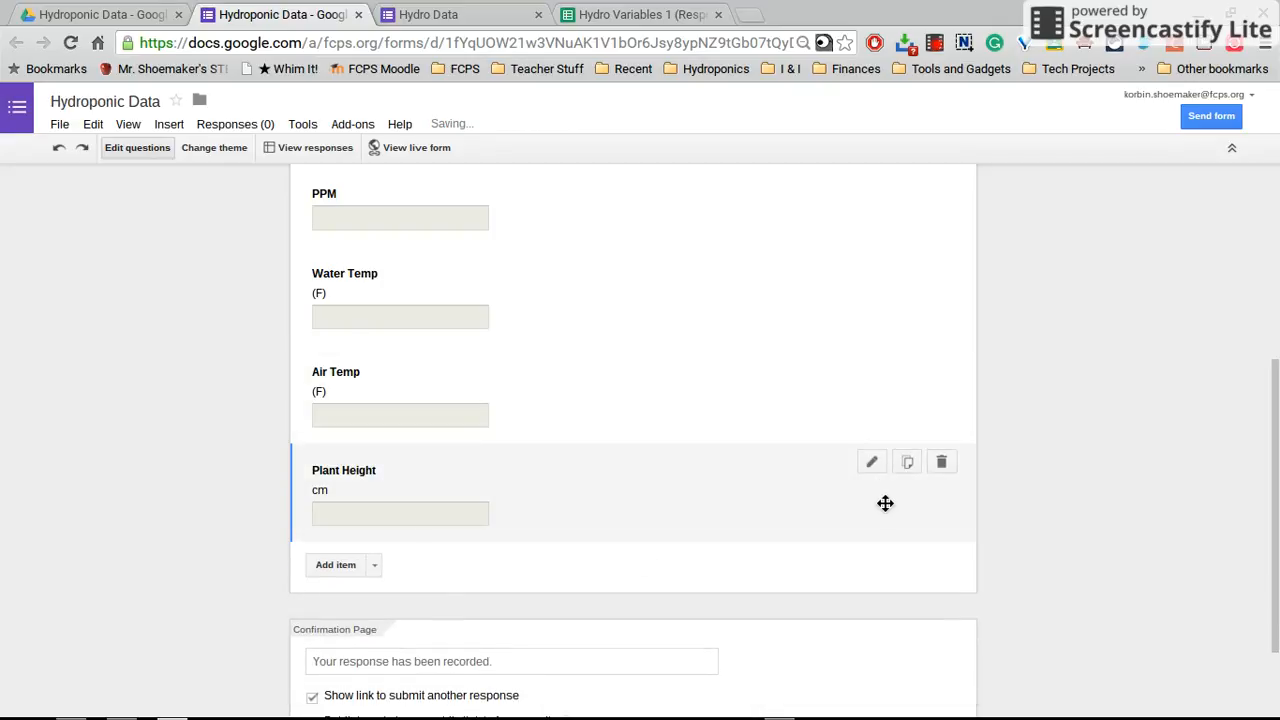
Step: Duplicate the Plant Height question and title the copy General Observations
scroll(884, 503, up, 1)
scroll(885, 503, down, 1)
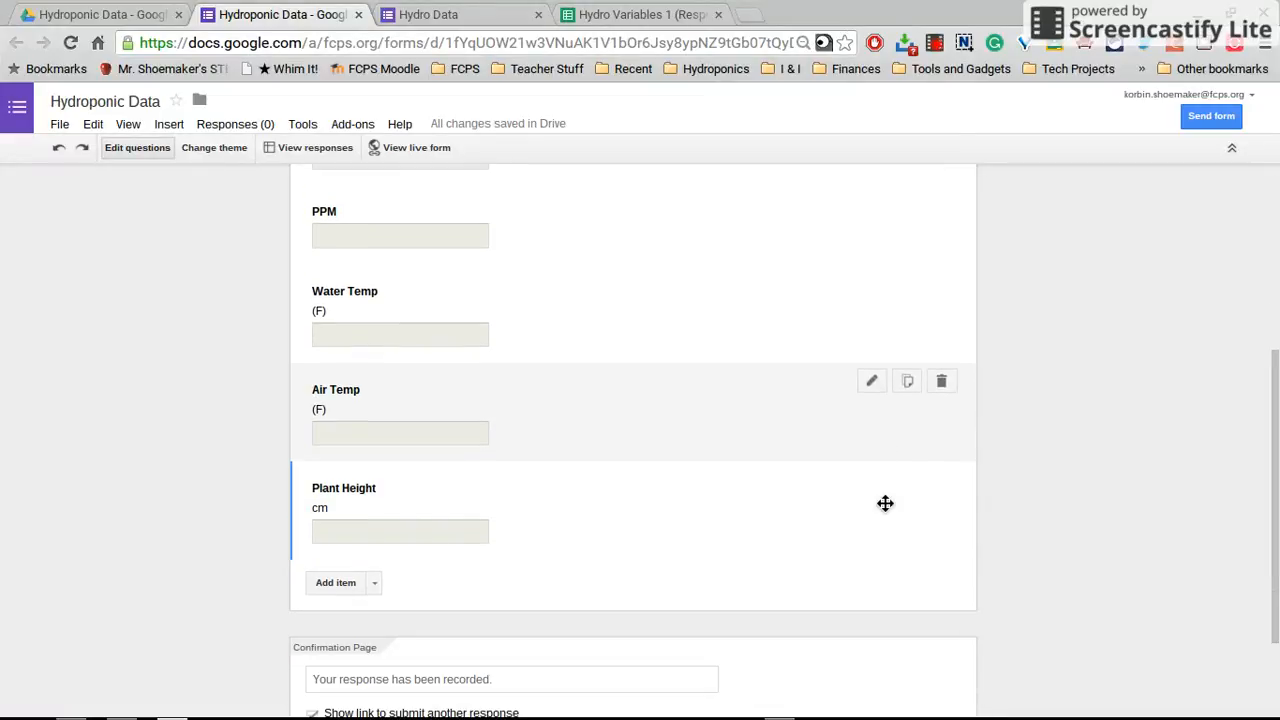
click(906, 466)
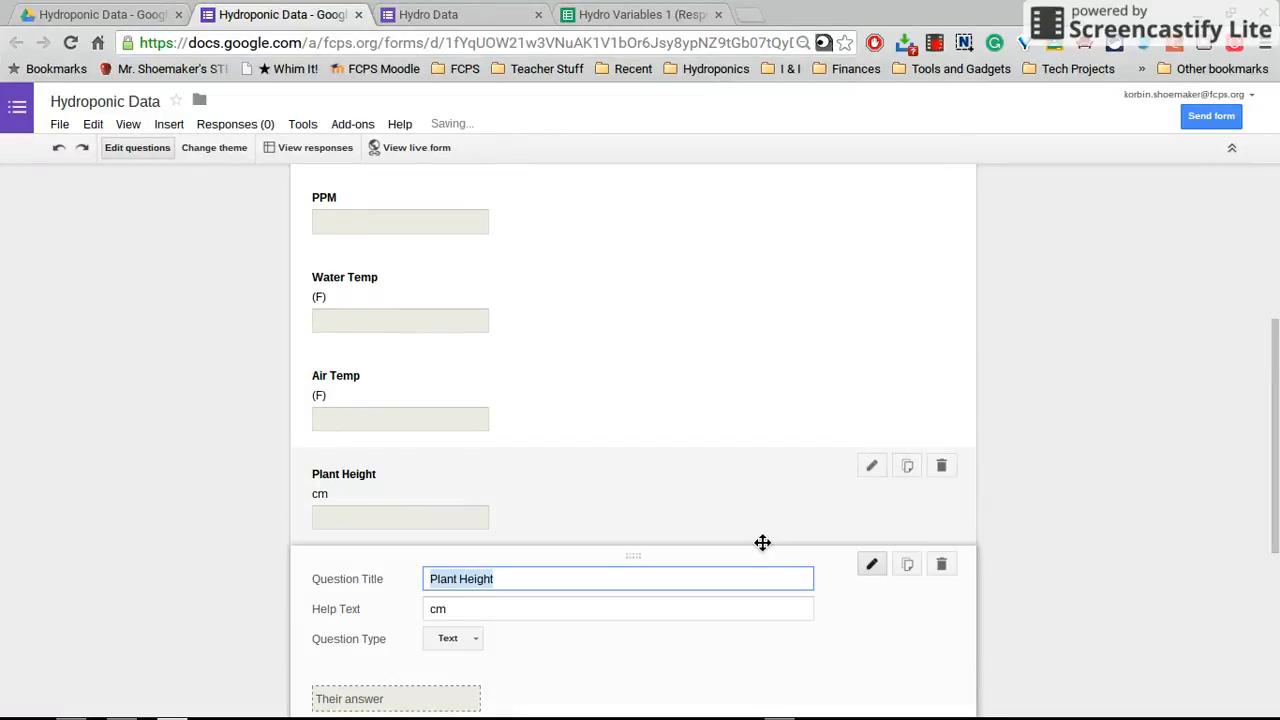
text(G)
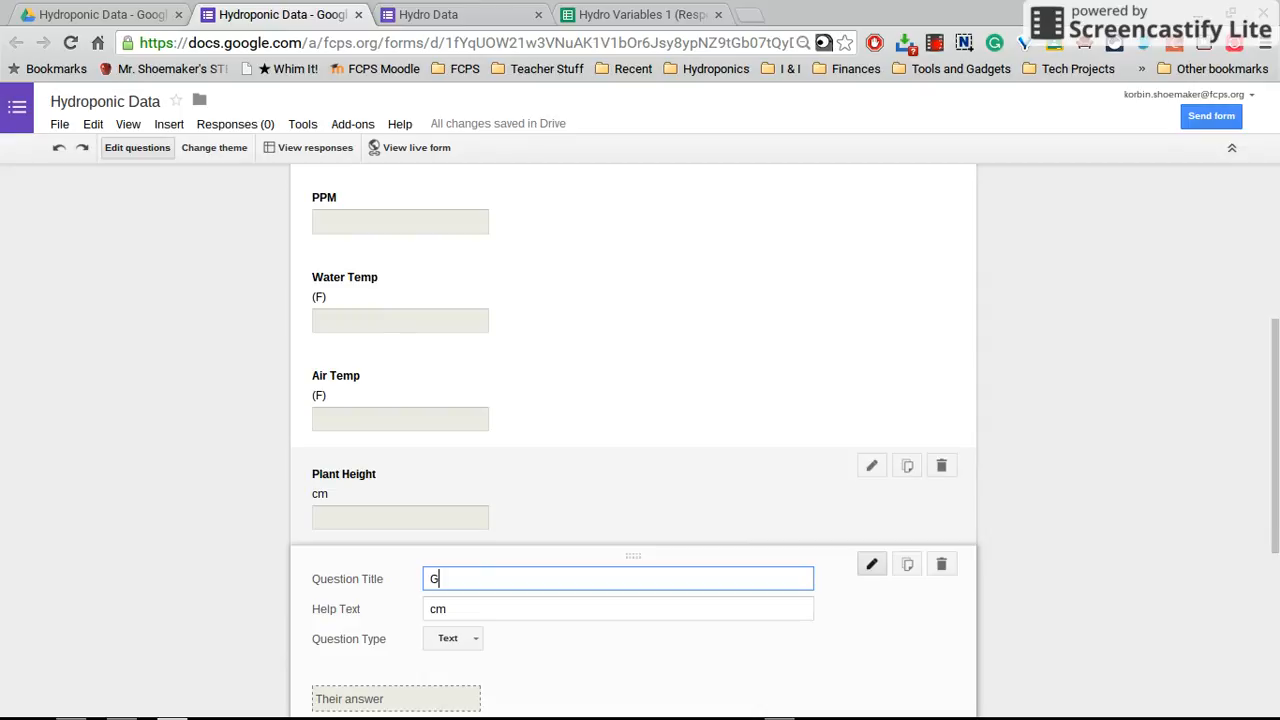
text(eneral Observations)
Step: Replace the General Observations help text with "Plant conditions, water/nutrients added, any additional variables"
click(603, 611)
key(BackSpace)
key(BackSpace)
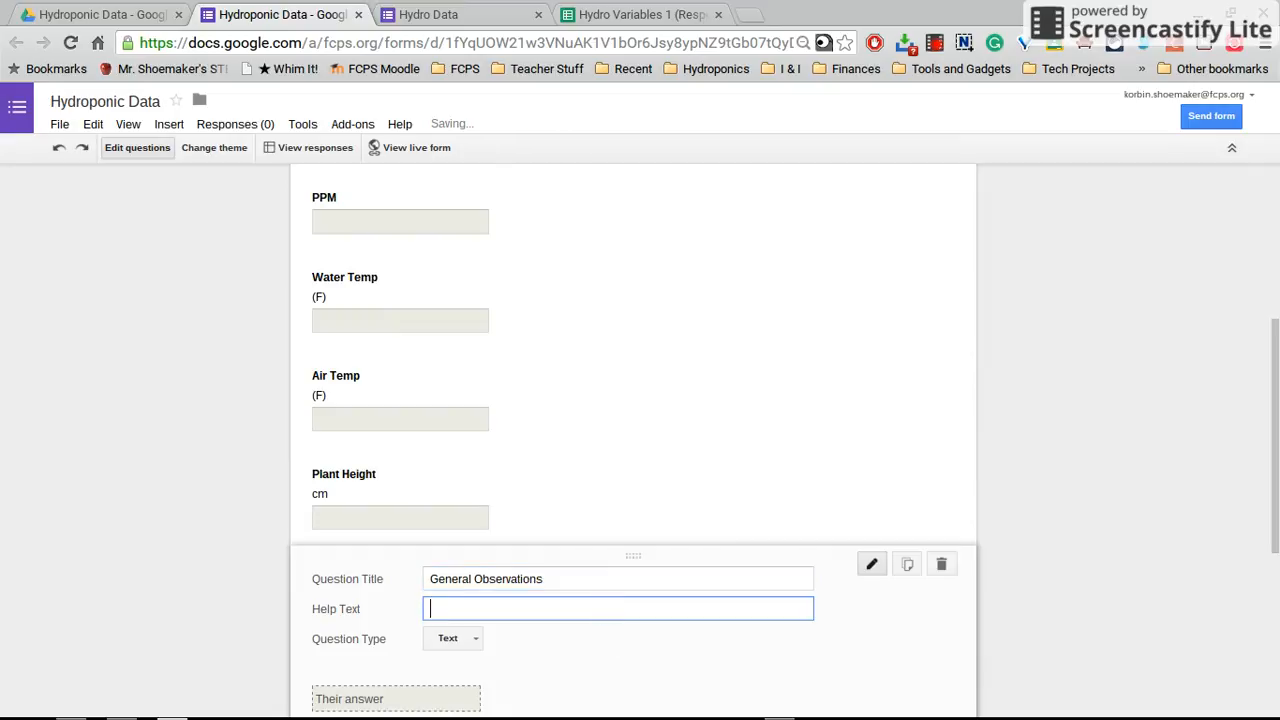
text(Plant )
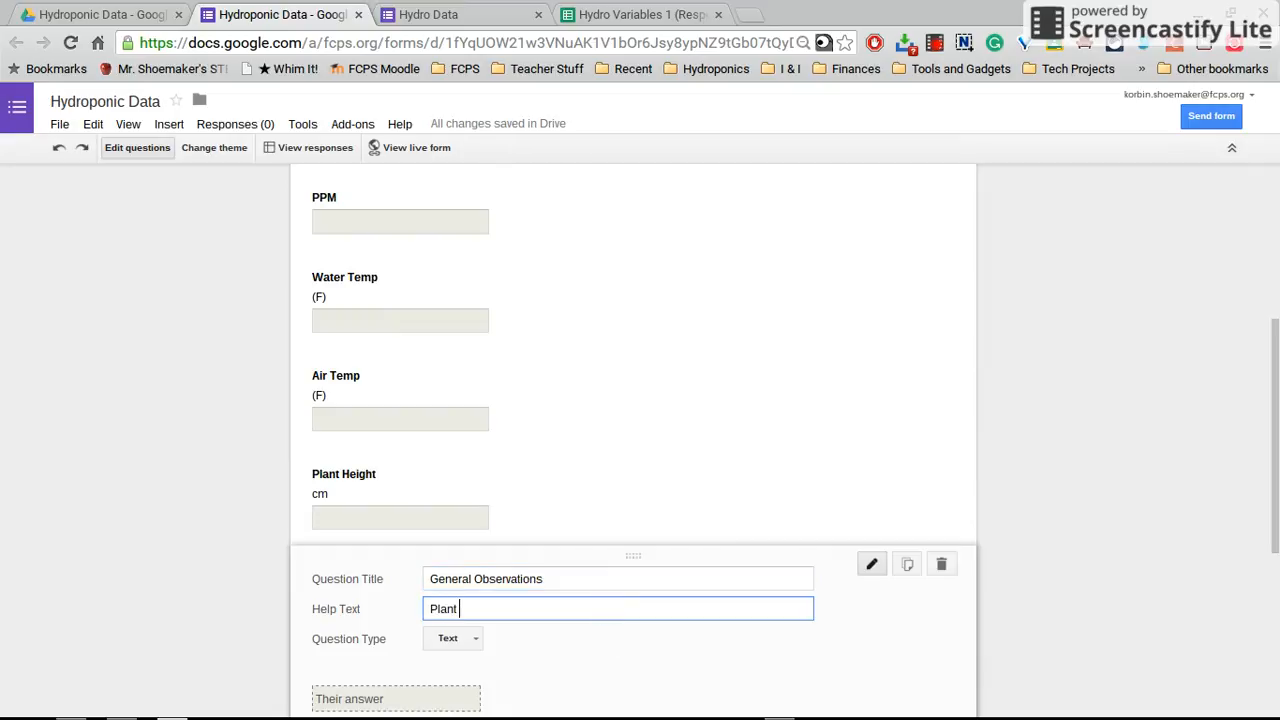
text(conditions, )
text(water/)
text(nutrients ad)
text(des)
text(, )
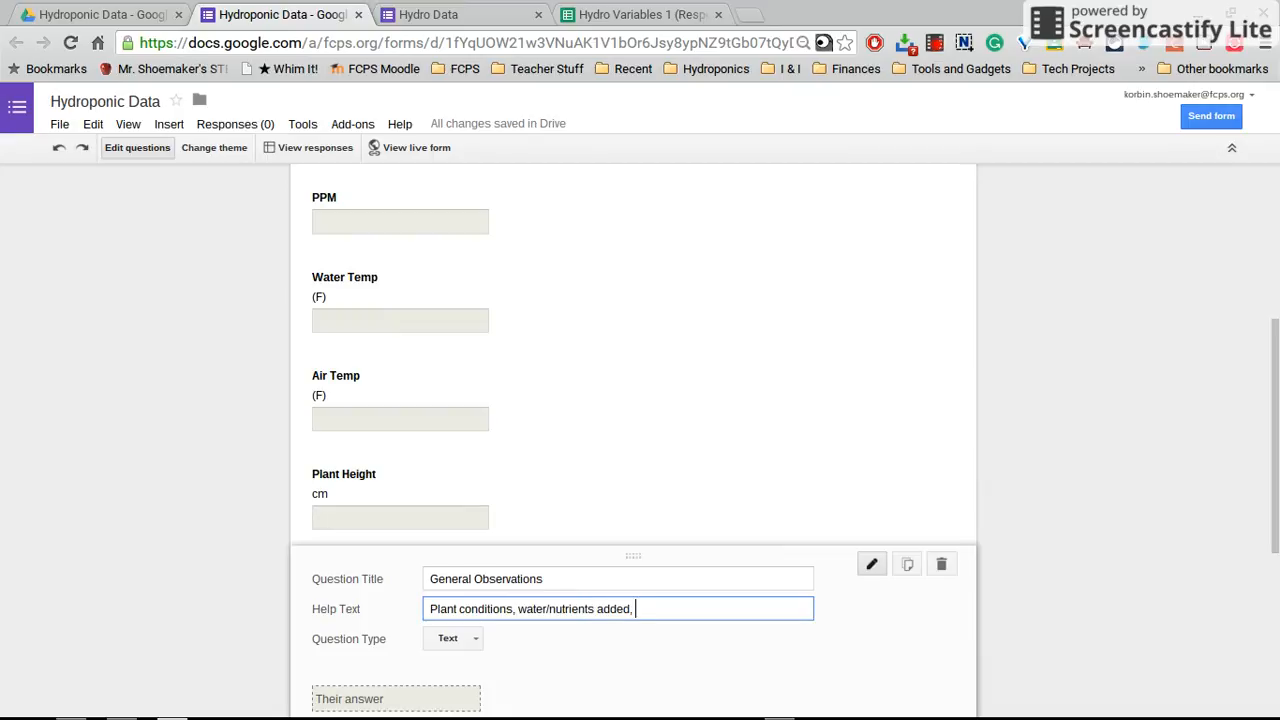
text(any additional variables)
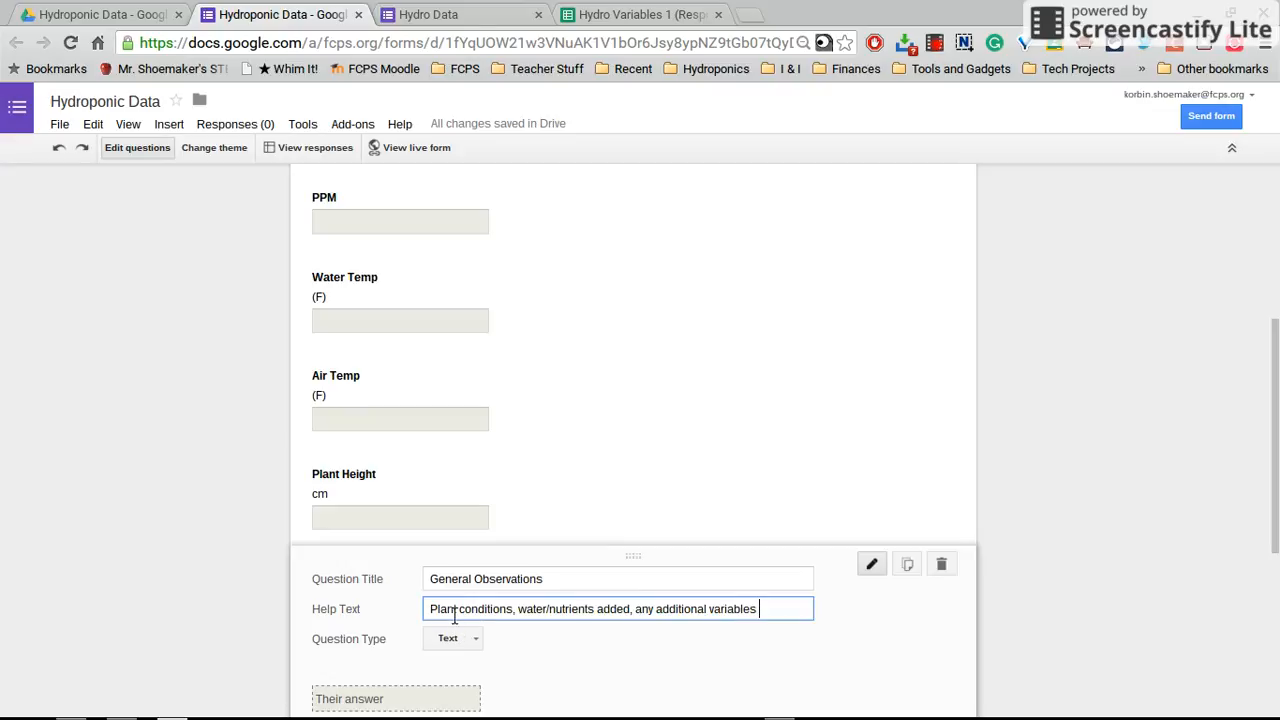
Step: Change the General Observations question type to Paragraph text and finish editing the question
scroll(504, 638, down, 1)
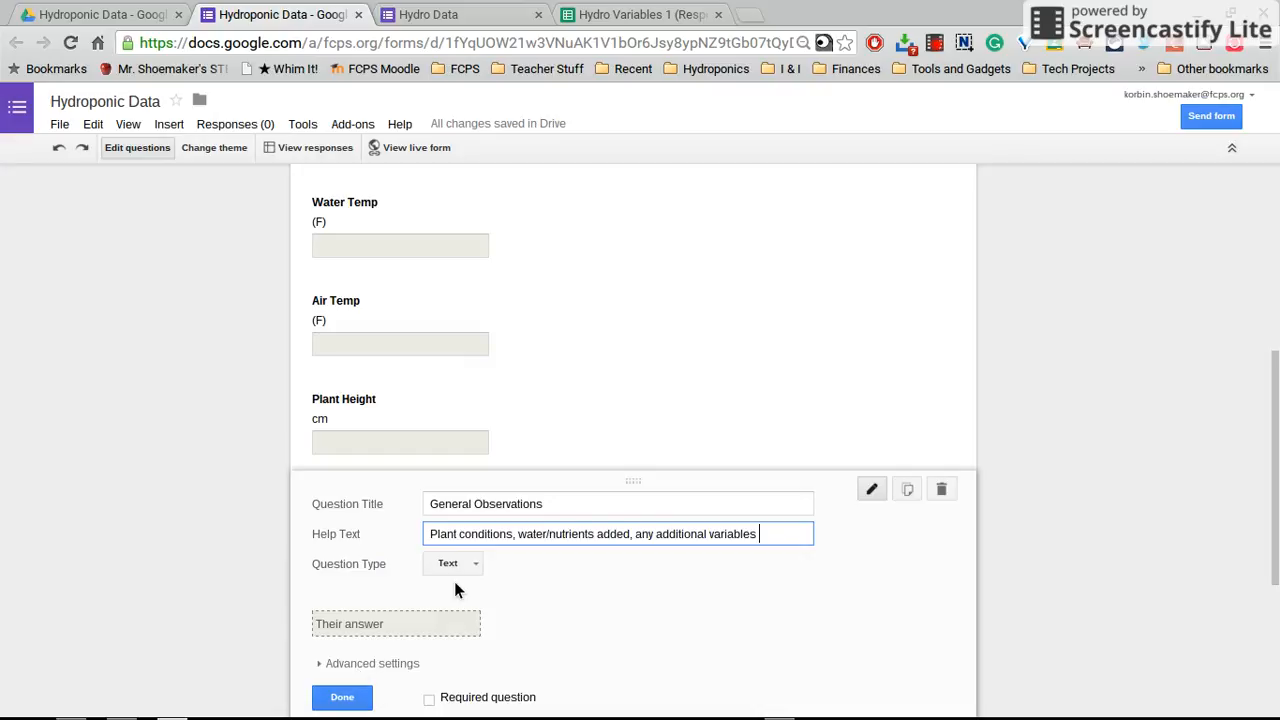
click(474, 561)
click(520, 497)
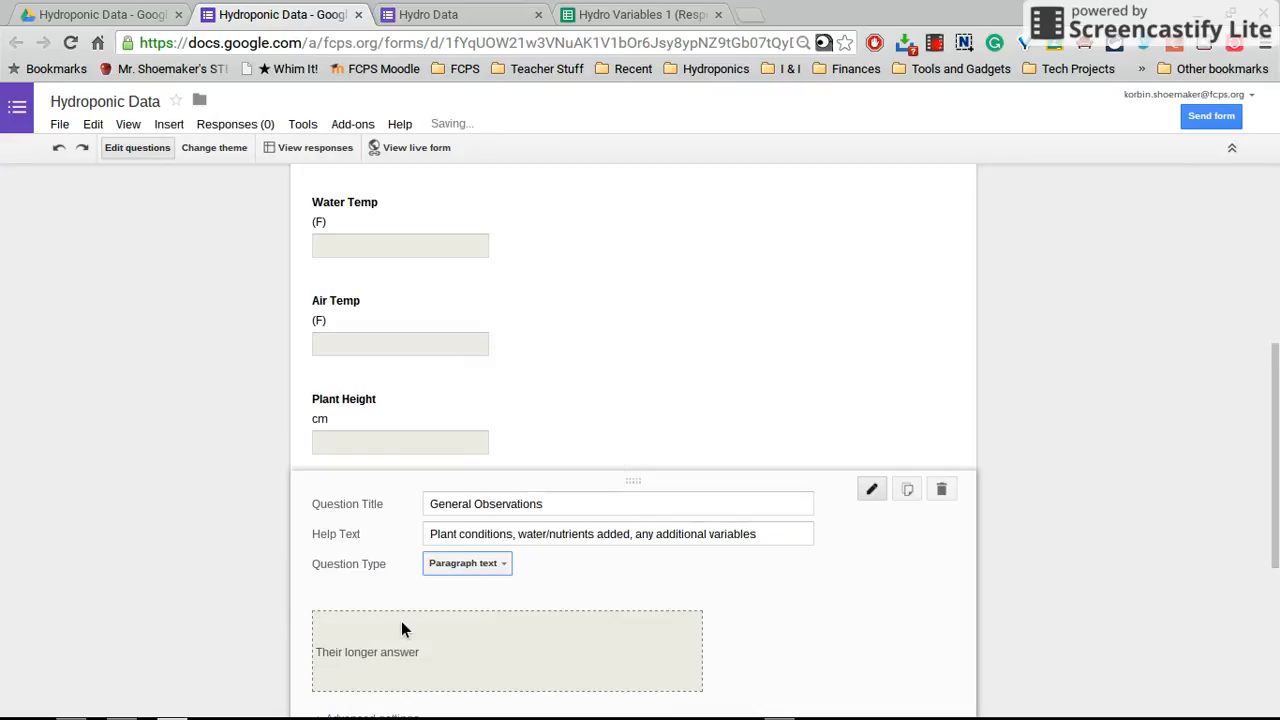
scroll(315, 608, down, 3)
click(320, 608)
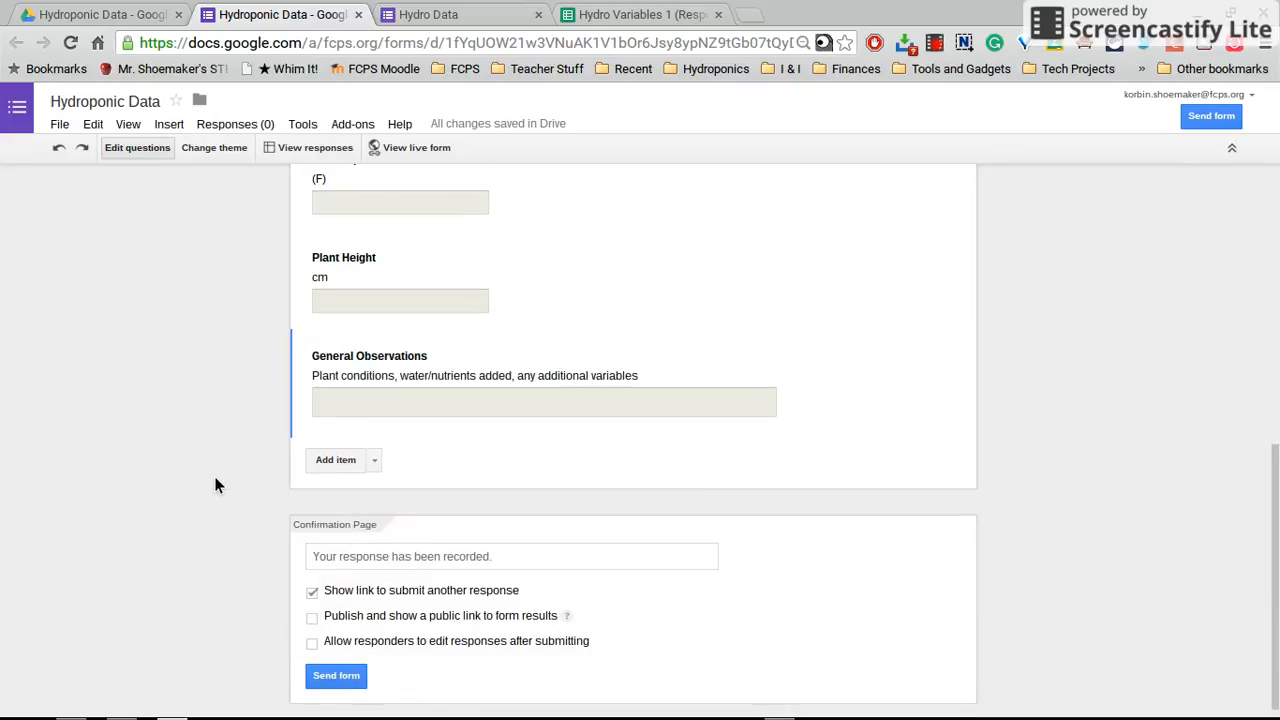
Step: Open the live Hydroponic Data form and review all its questions from pH down to General Observations
scroll(203, 404, up, 10)
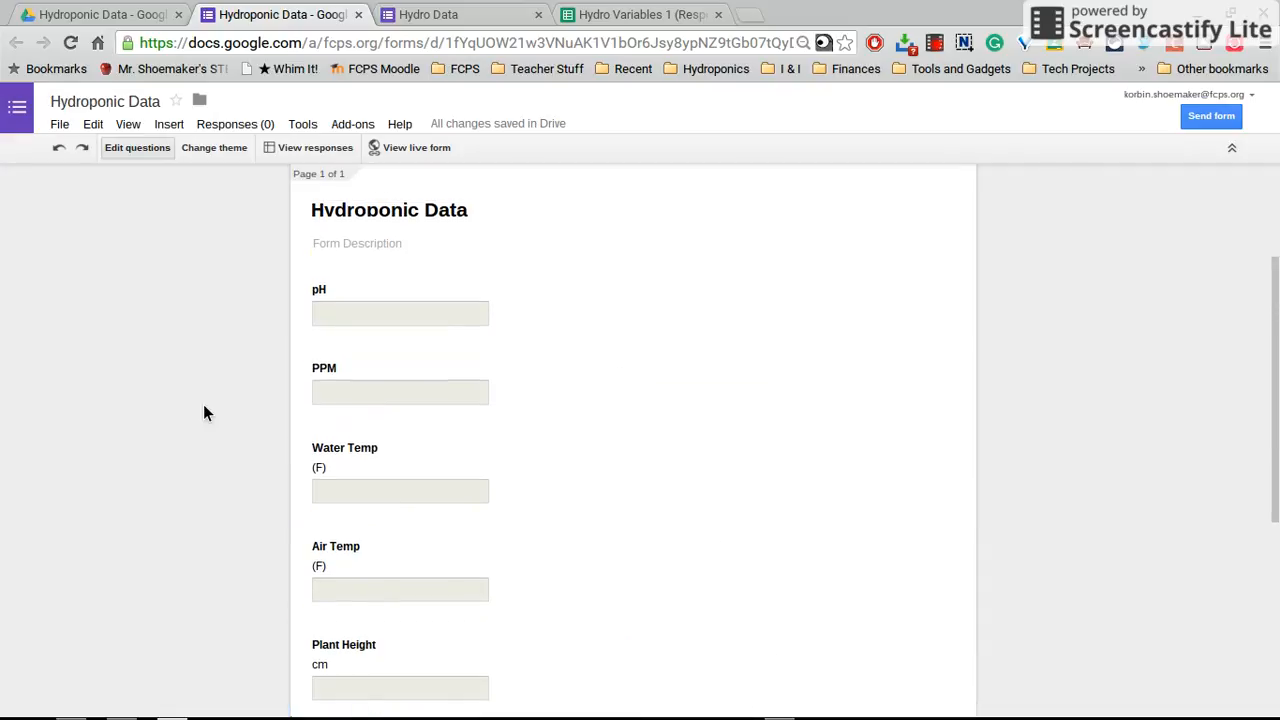
click(416, 149)
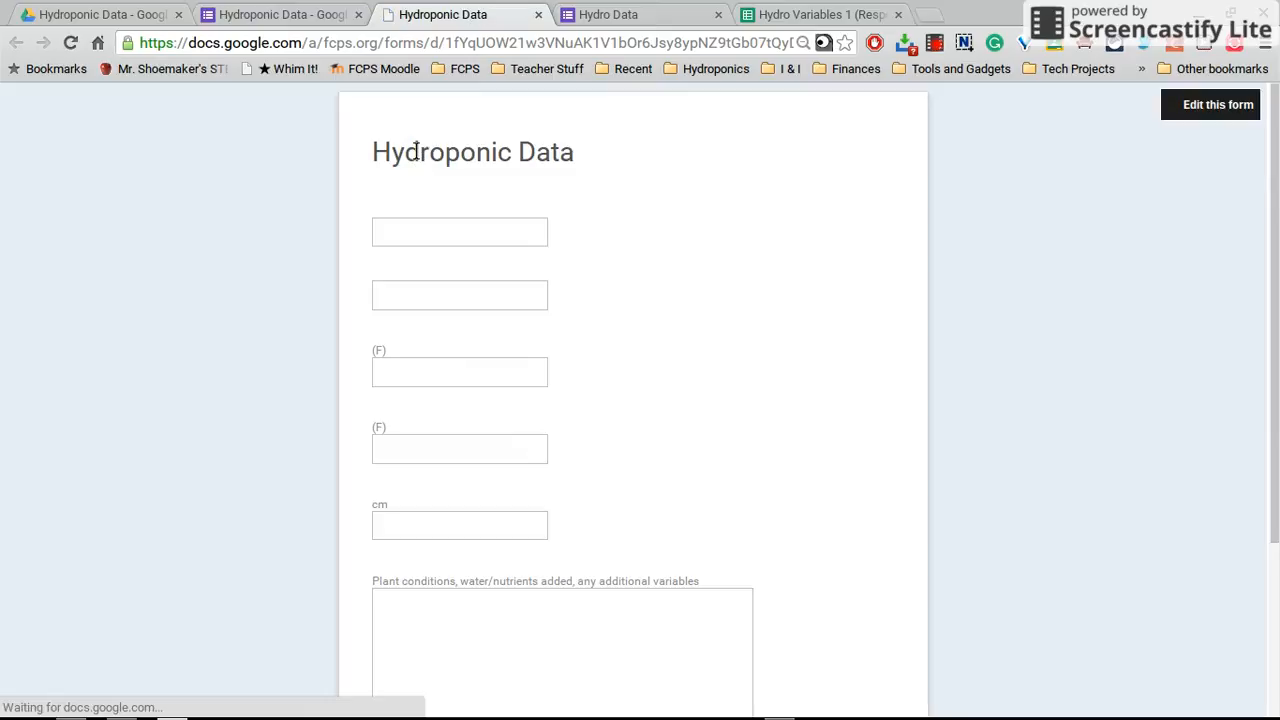
scroll(337, 251, down, 3)
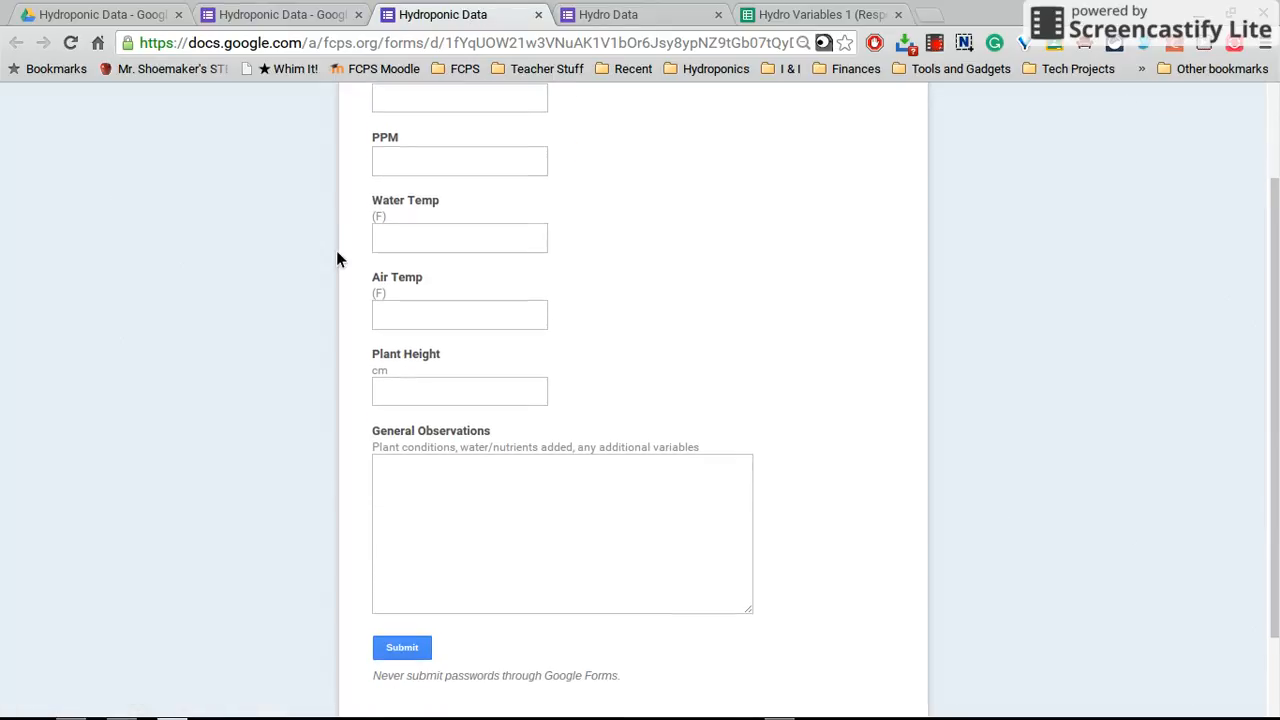
scroll(336, 258, down, 2)
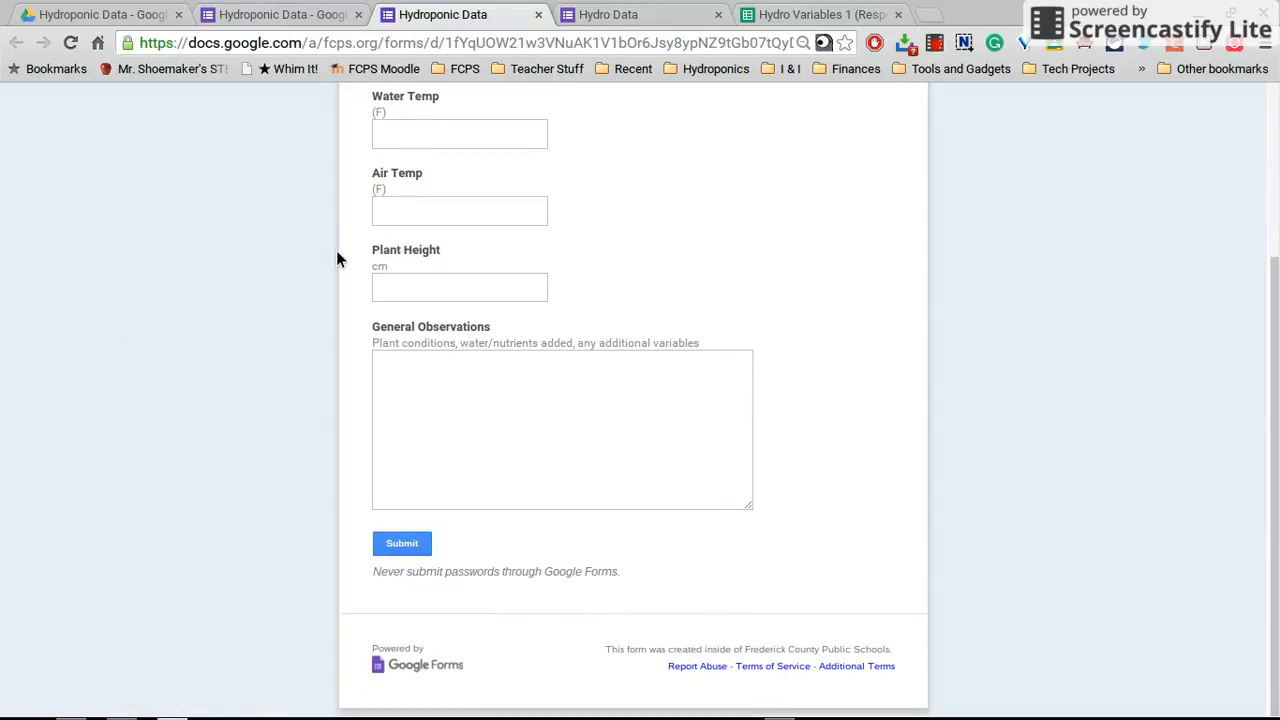
scroll(336, 258, up, 4)
scroll(337, 259, up, 1)
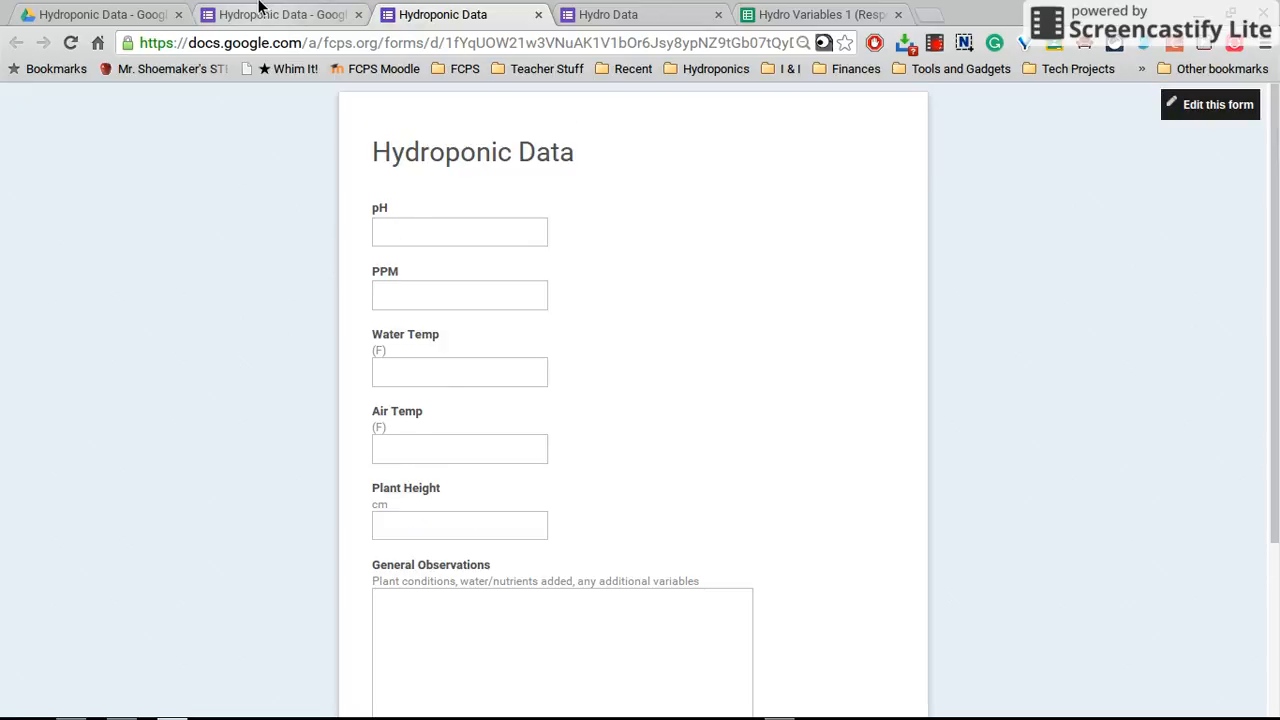
Step: Fill in the live form with pH 6.0, PPM 770, Water Temp 68, Air Temp 70 and Plant Height 12
click(408, 222)
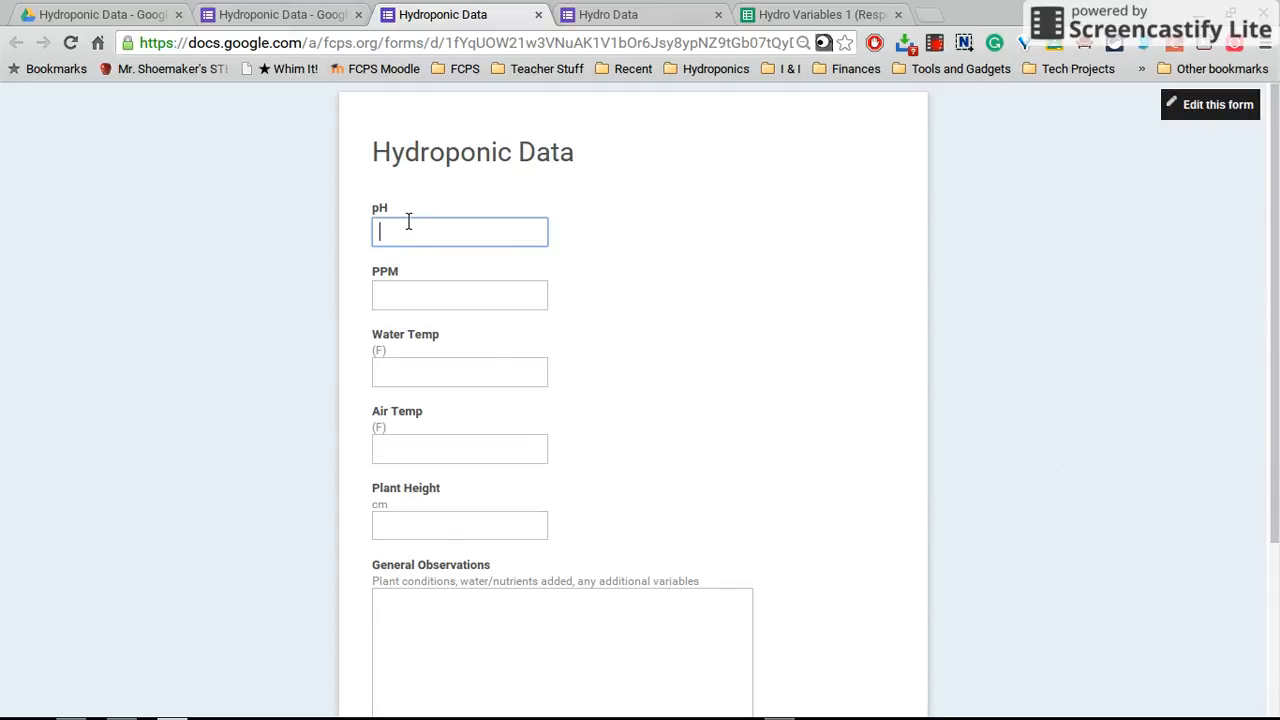
text(6.0)
click(392, 290)
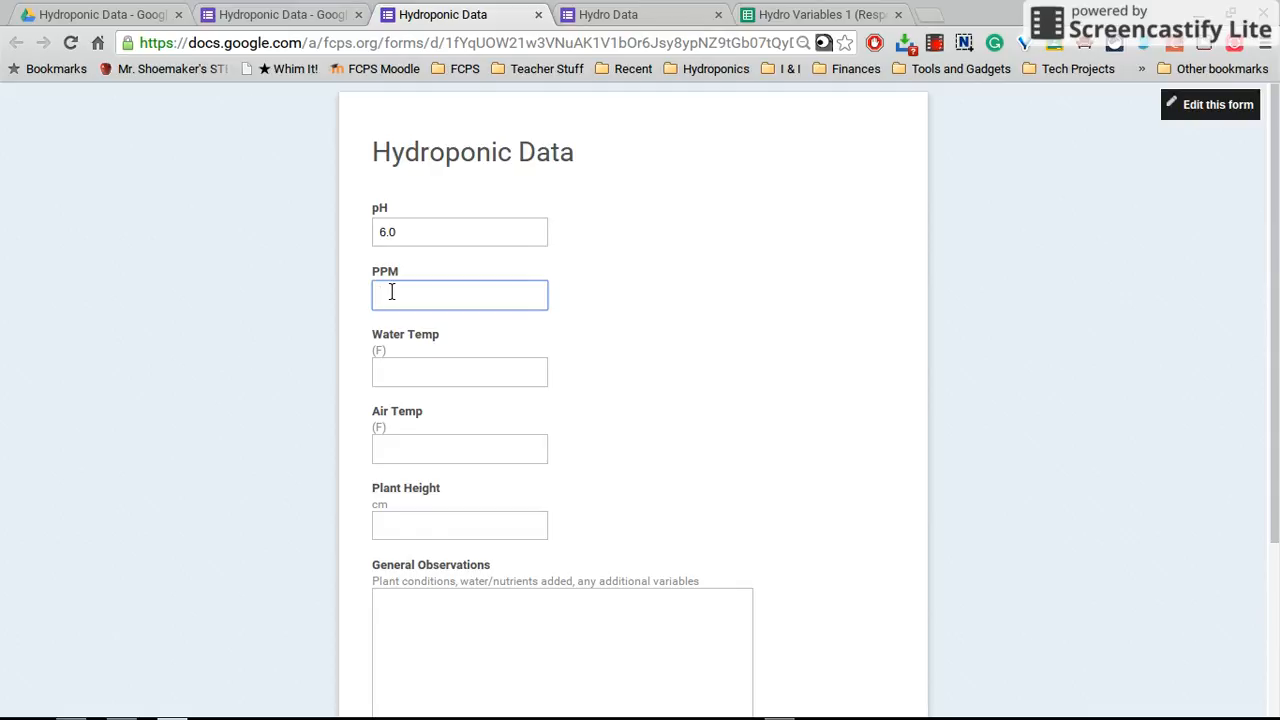
text(770)
click(402, 375)
text(68)
click(396, 447)
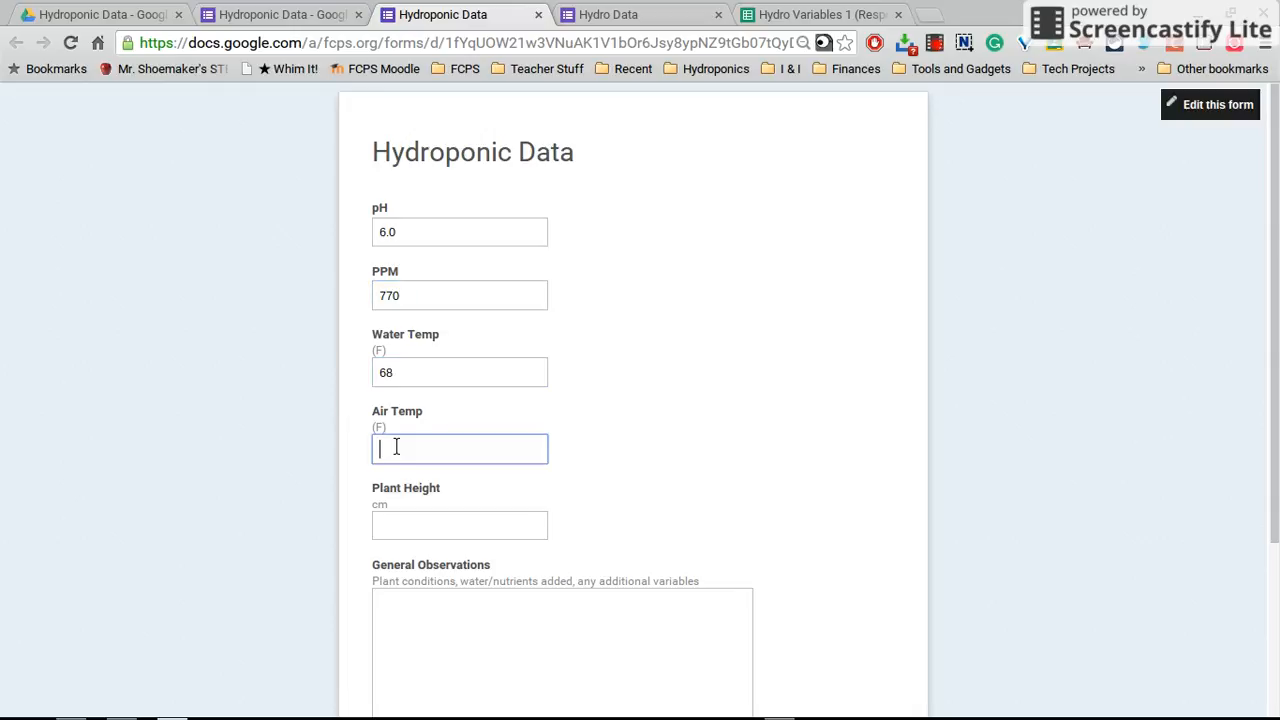
text(70)
click(437, 523)
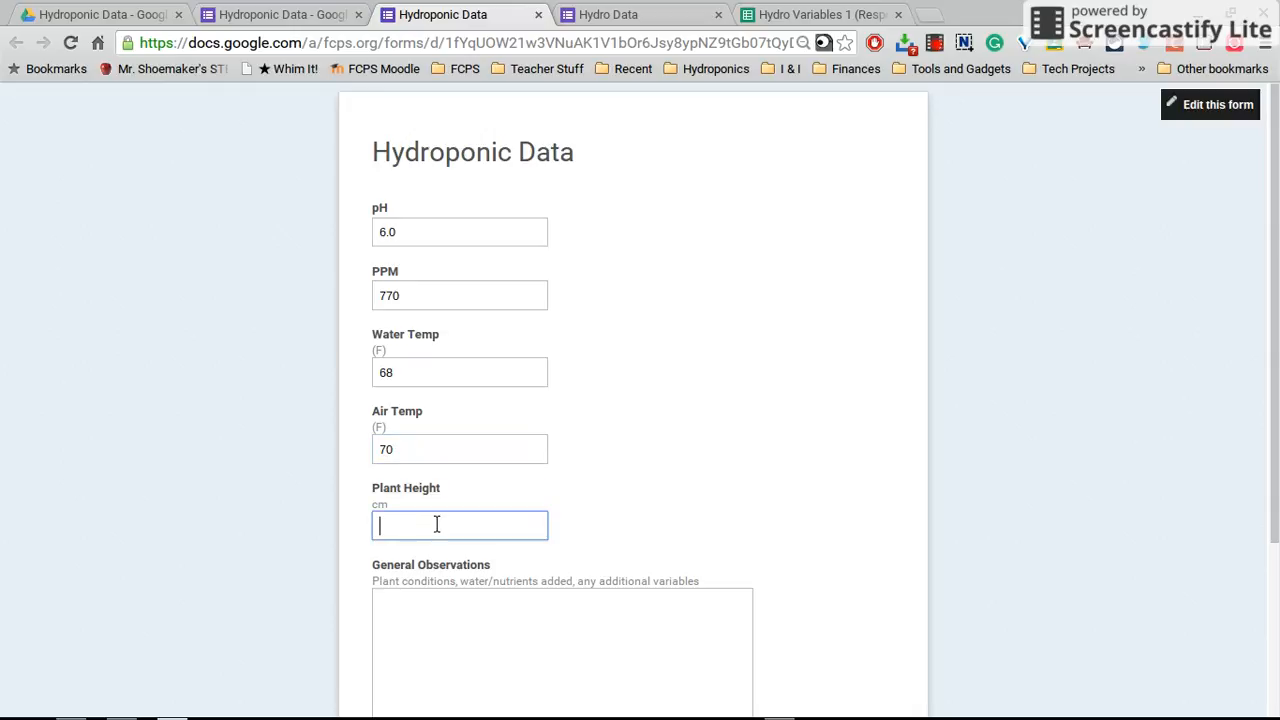
text(12)
Step: Enter the general observations "Last day for this nutrients. Need to change it out tomorrow. Plants look healthy."
click(452, 668)
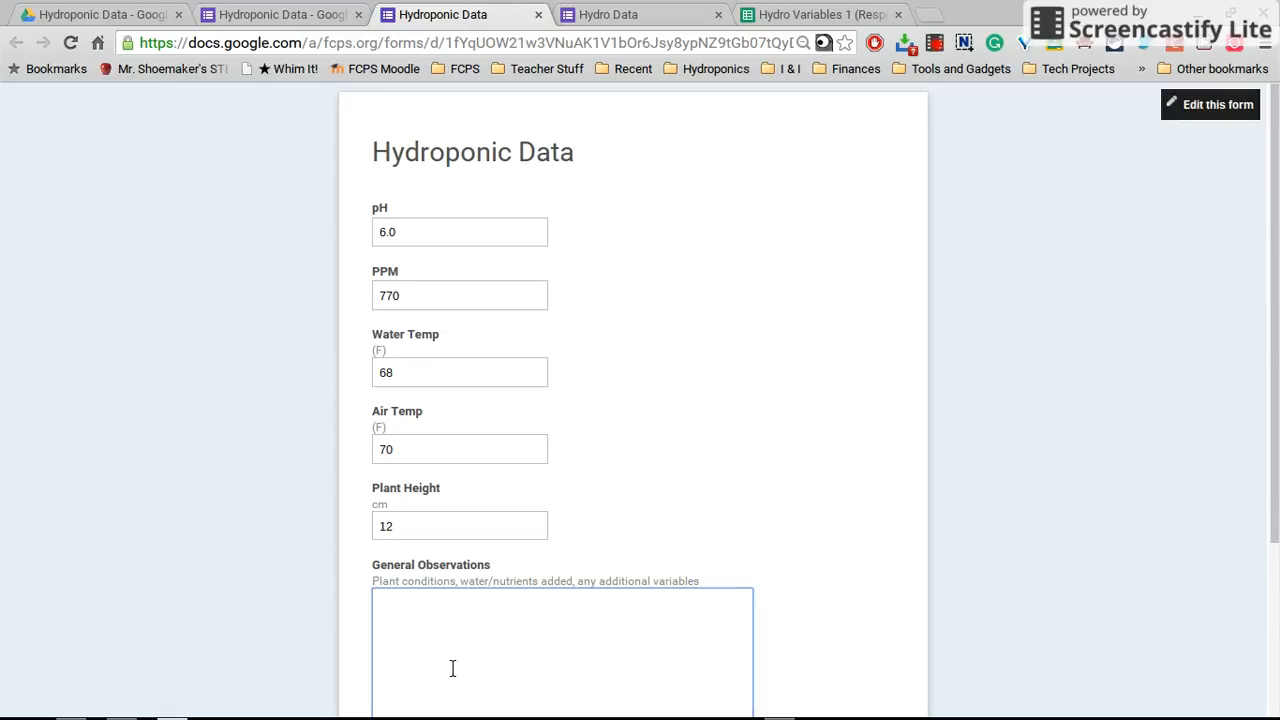
text(Last day for this nutrients)
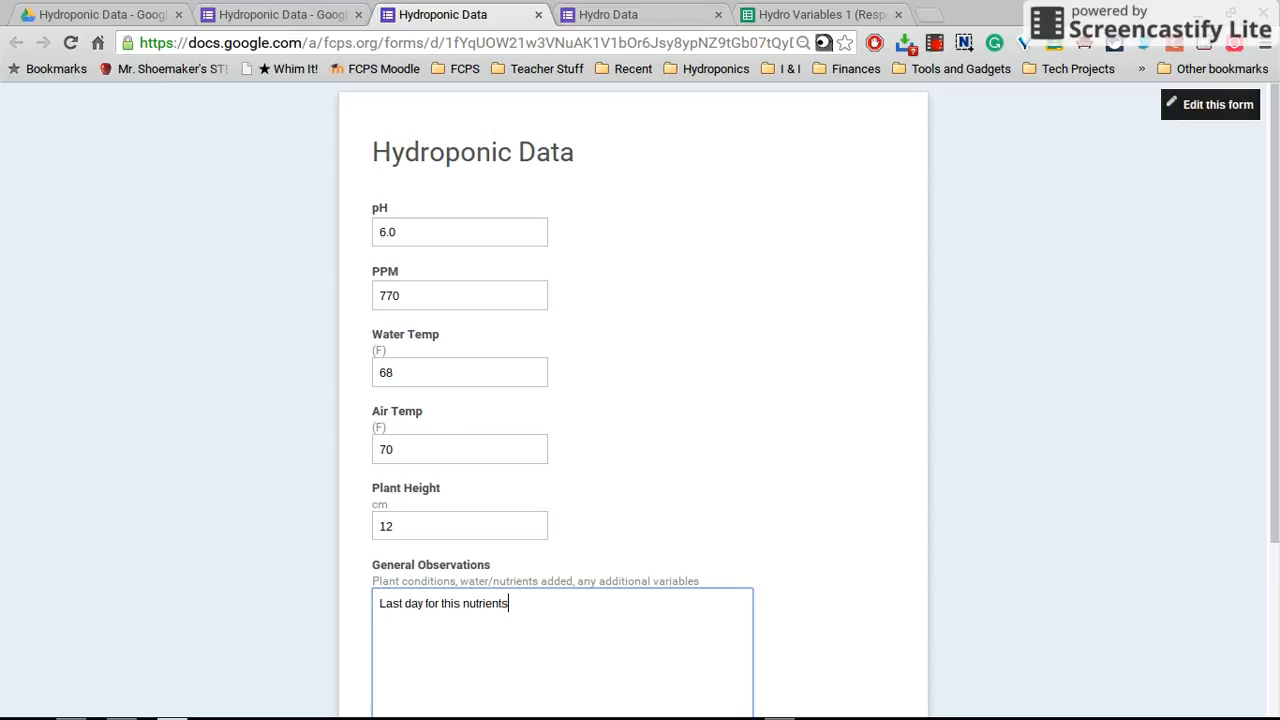
text(. Need to change it)
text(tomorrow. )
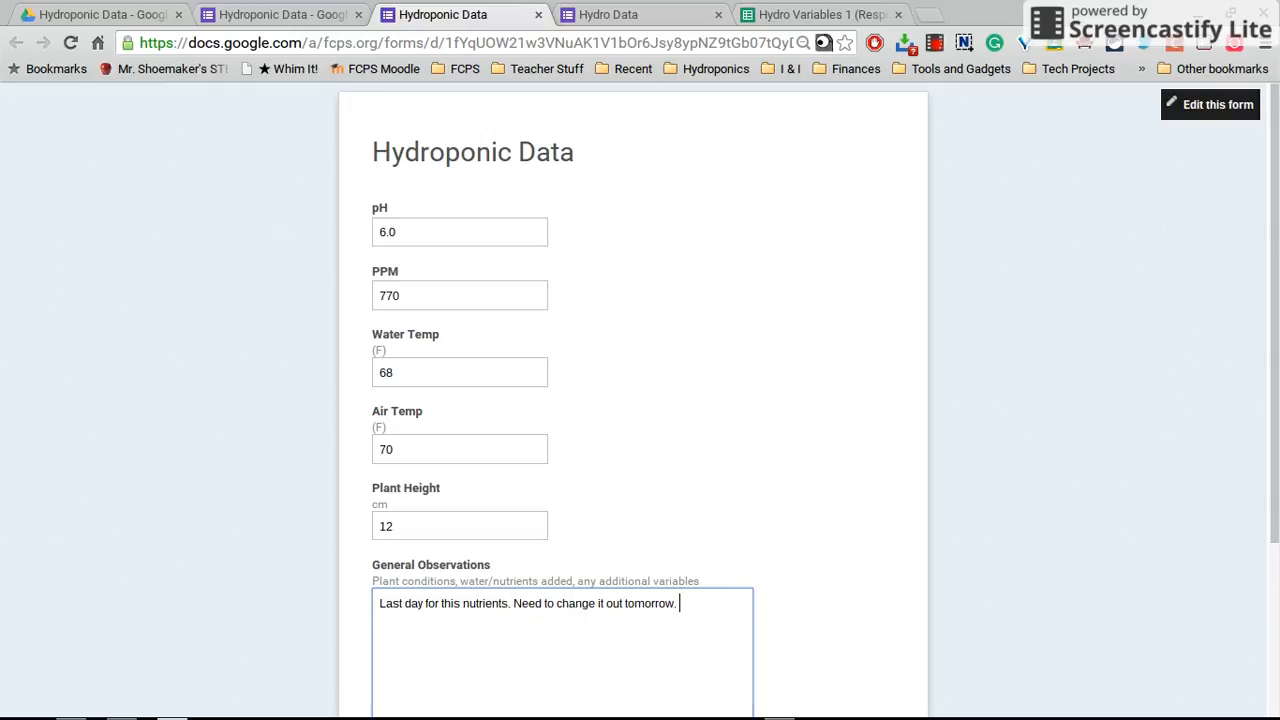
text(Plants look healthy)
key(BackSpace)
text(.)
scroll(303, 578, down, 2)
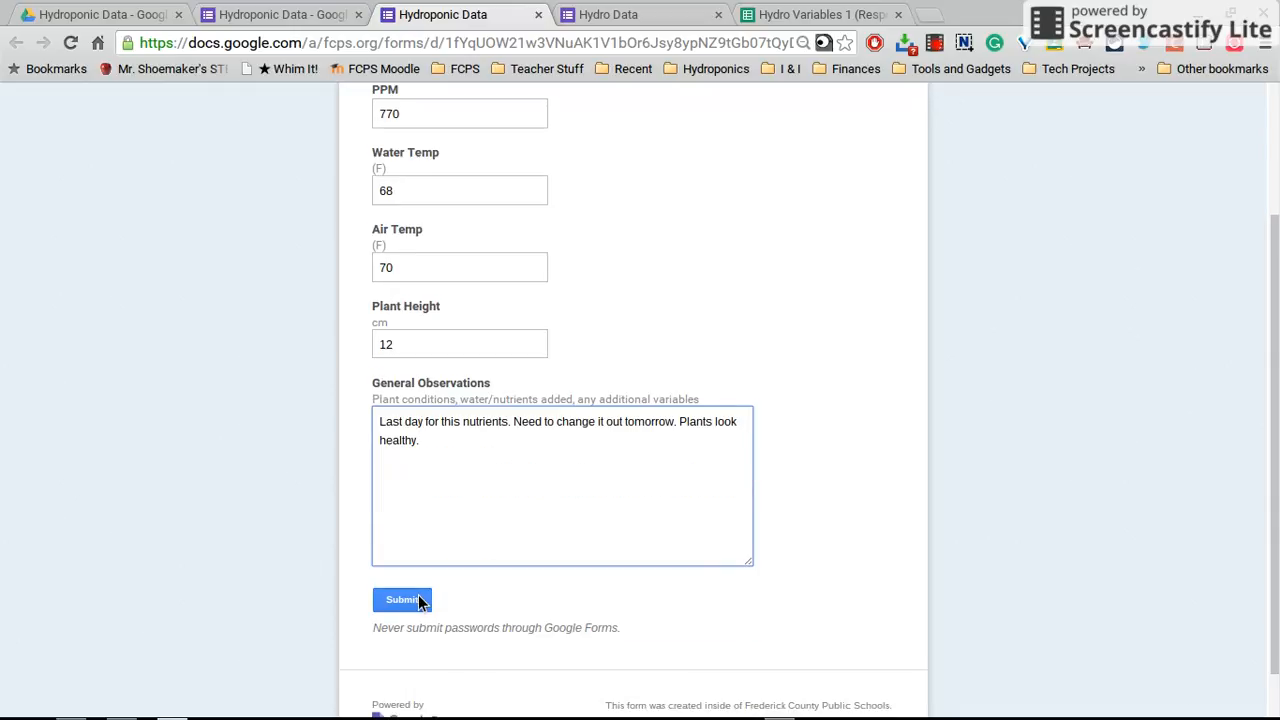
Step: Submit the form response, return to the form editor and open the form's responses spreadsheet
click(419, 601)
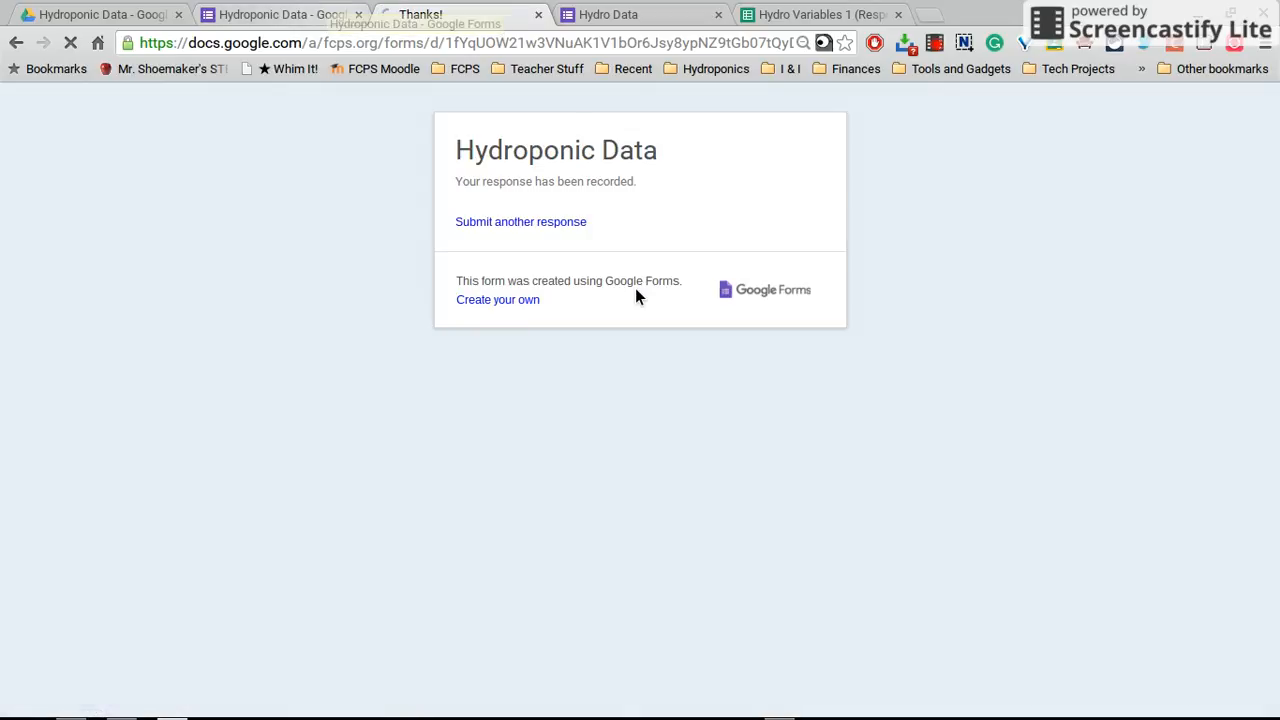
click(263, 14)
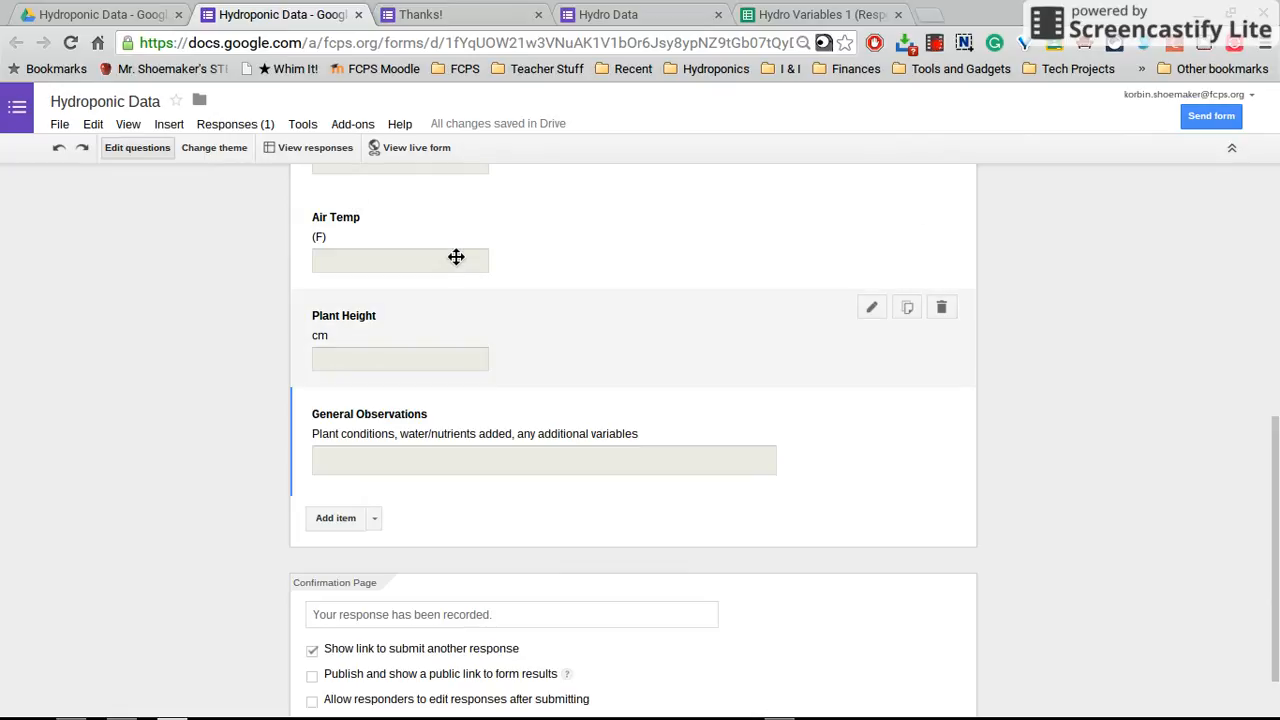
click(313, 152)
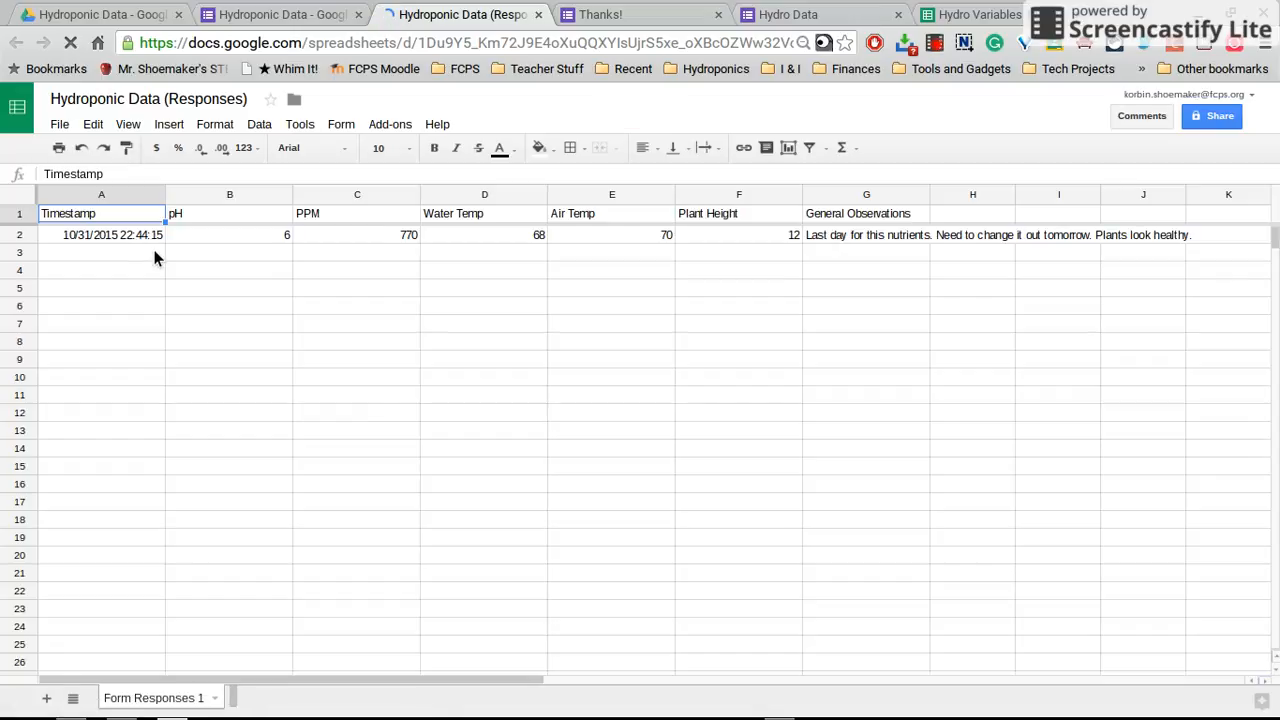
Step: Switch to the Hydro Variables 1 (Responses) spreadsheet and examine its recorded readings and observations down to the last entries
click(996, 8)
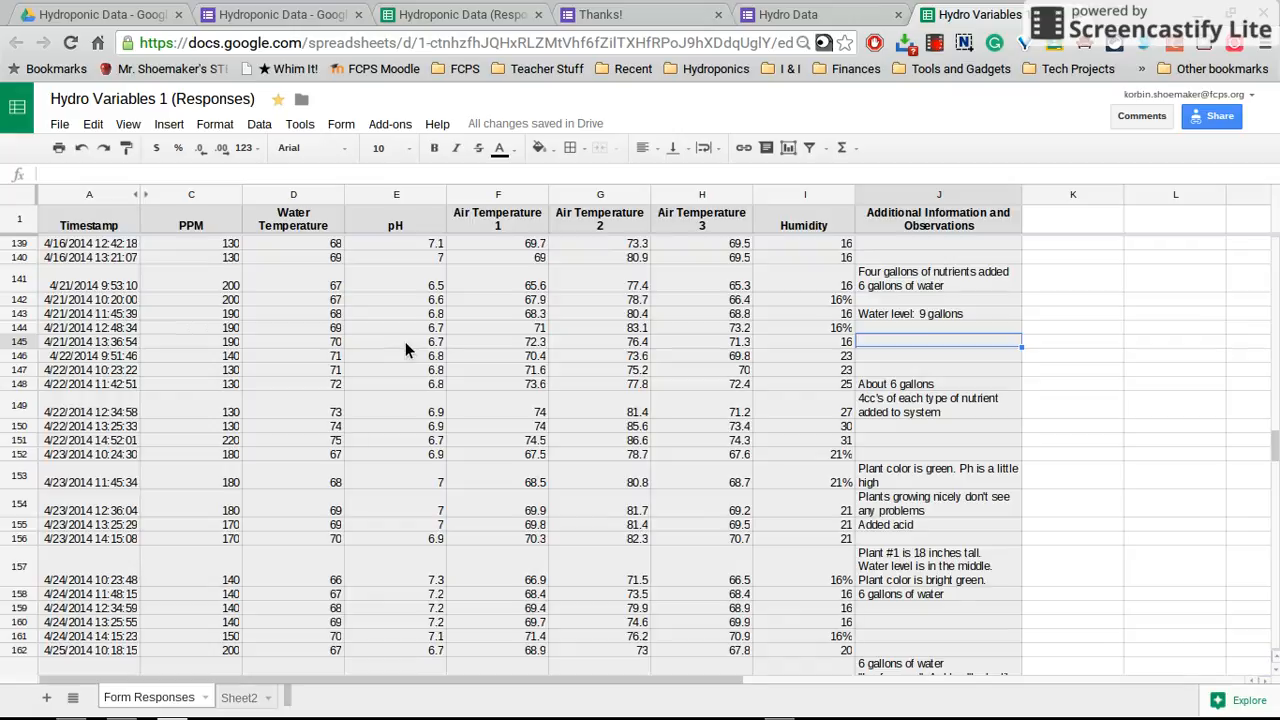
scroll(405, 341, down, 15)
scroll(405, 341, down, 10)
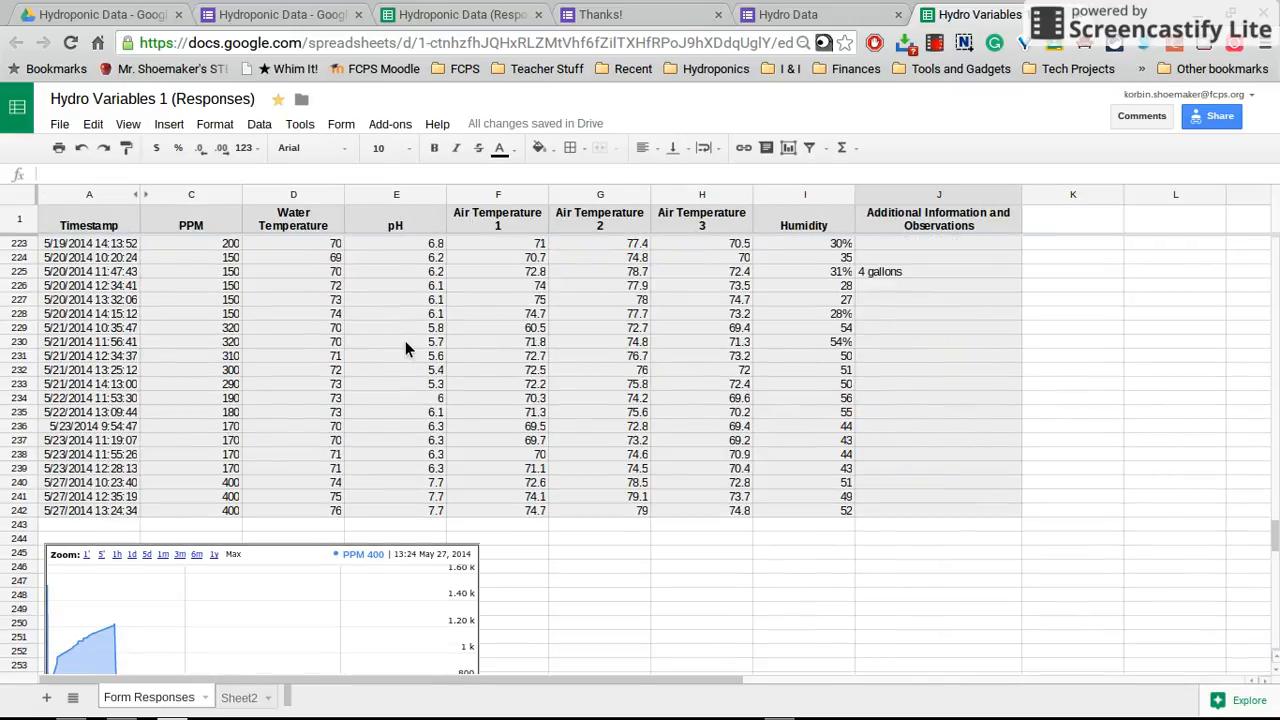
scroll(405, 341, up, 8)
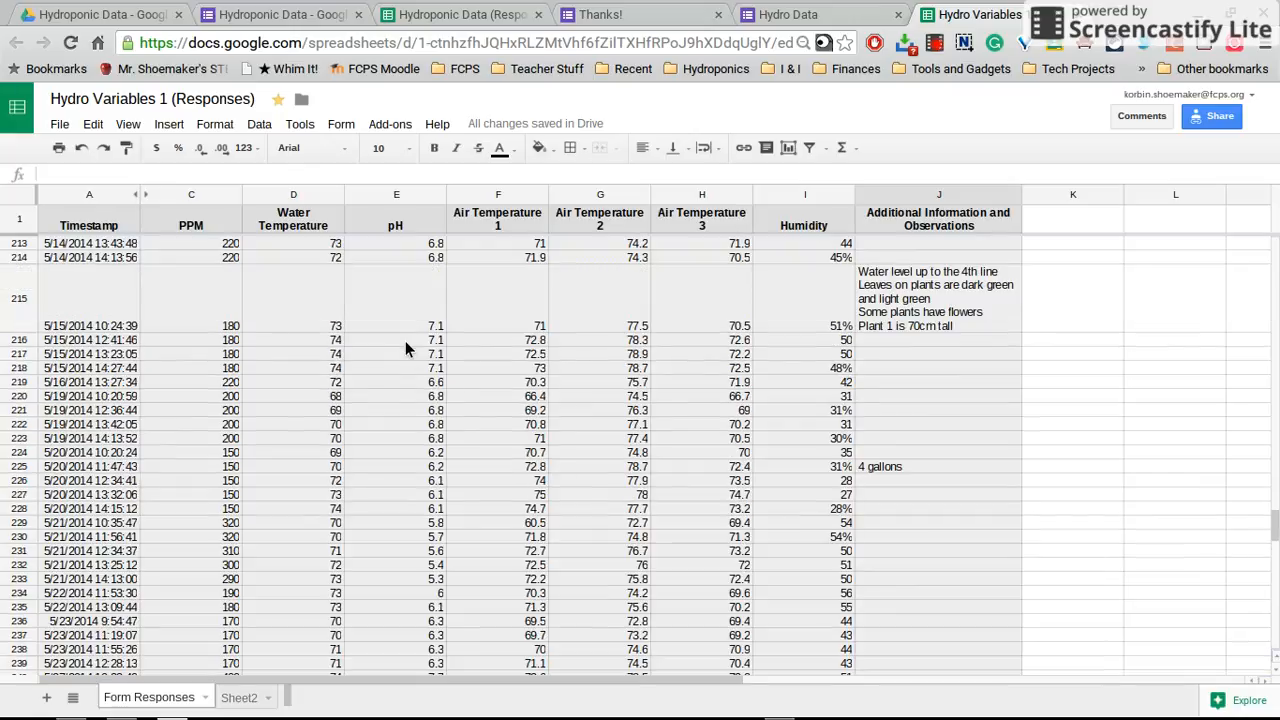
scroll(405, 341, up, 10)
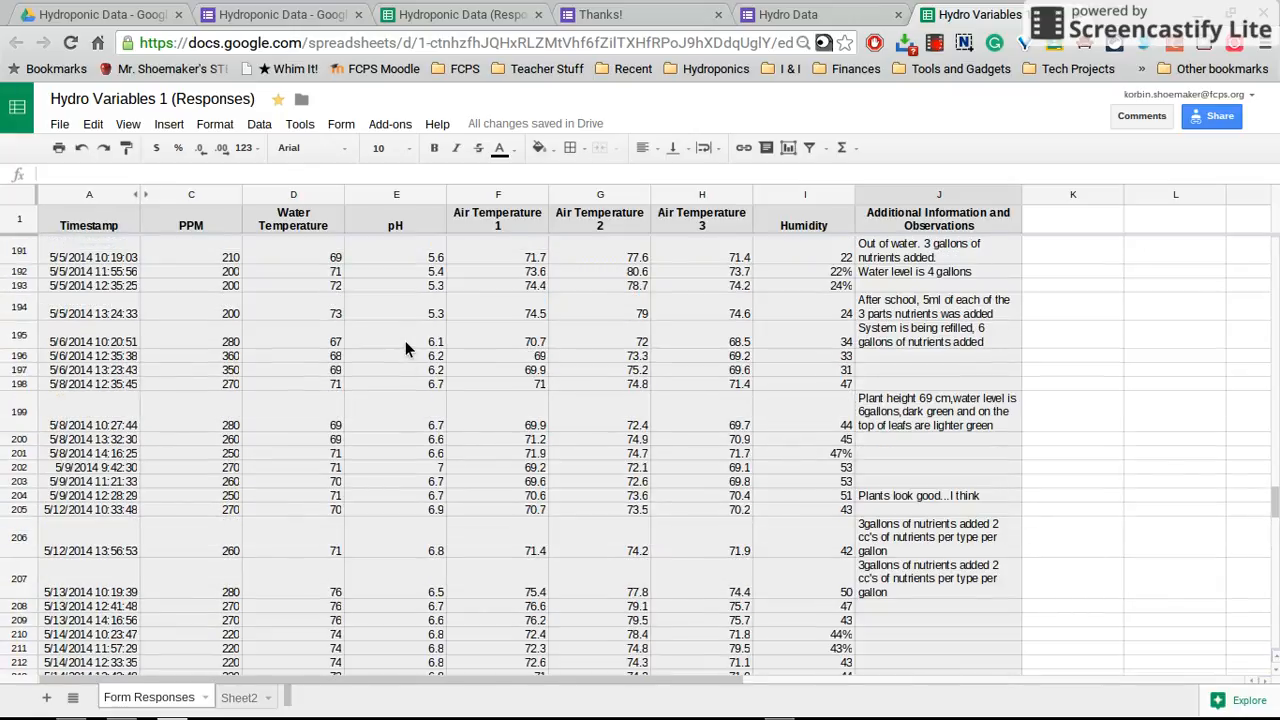
scroll(405, 341, up, 4)
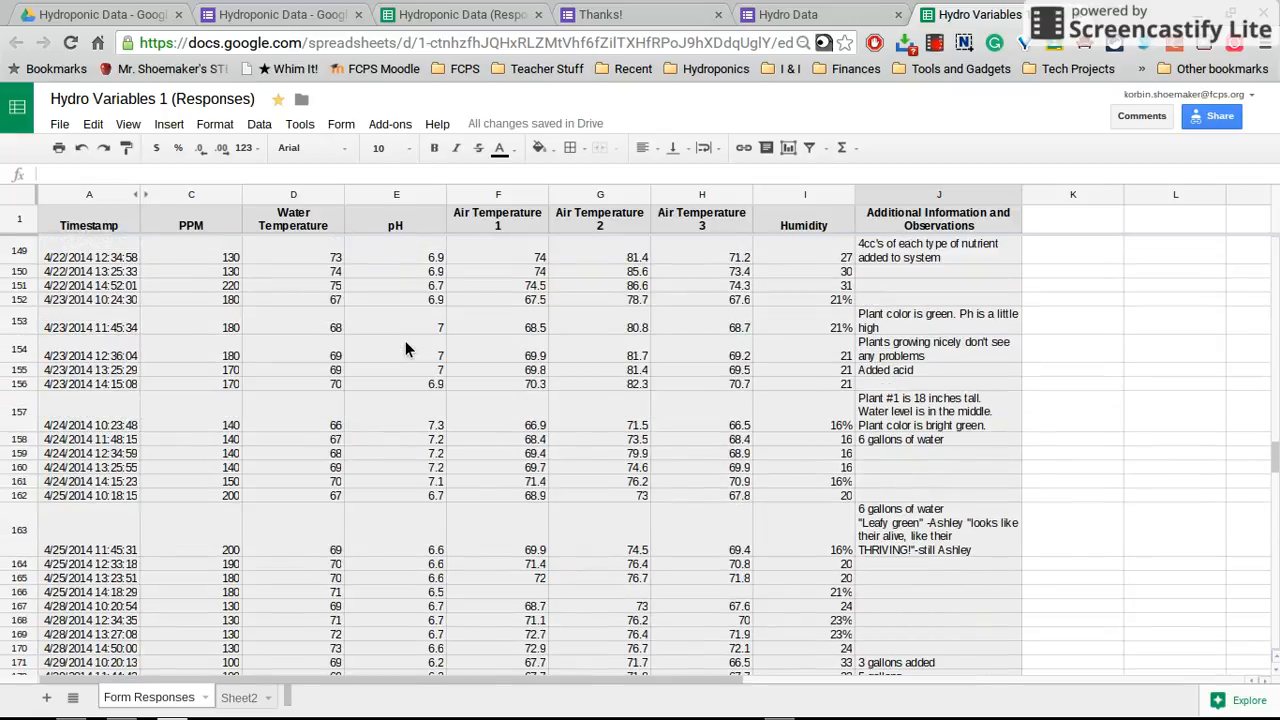
scroll(405, 341, up, 4)
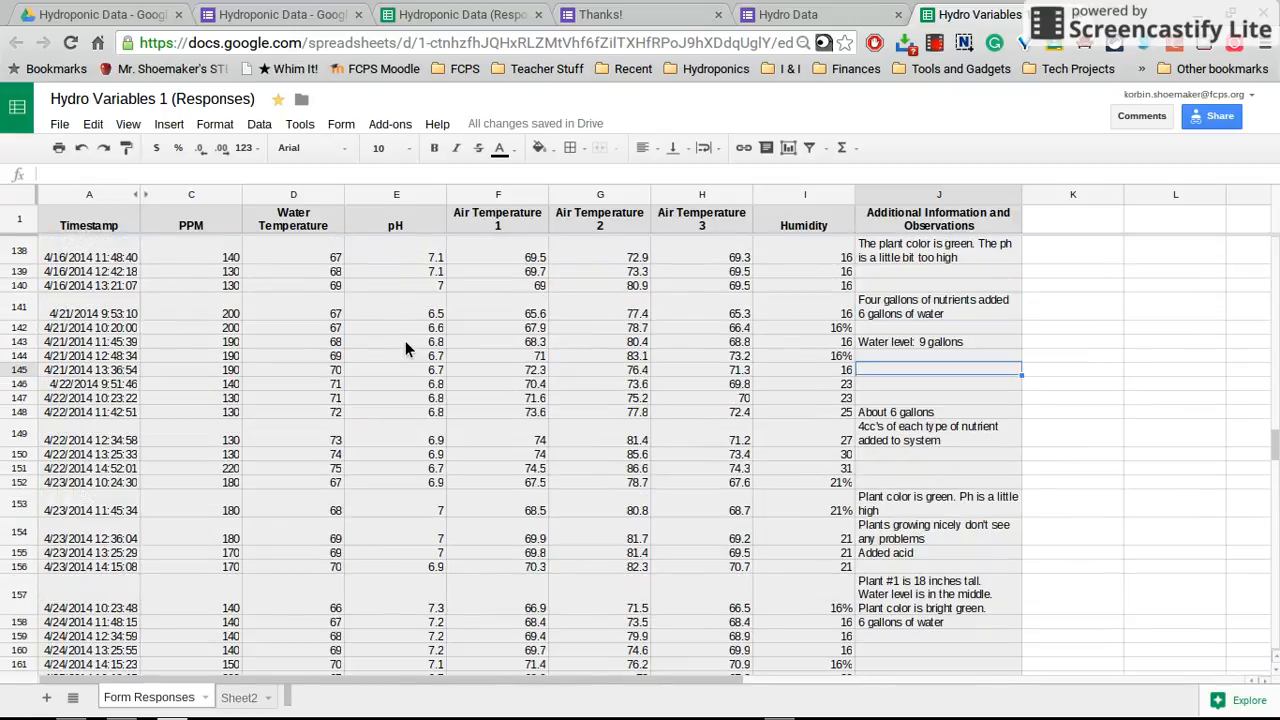
Step: Start a new chart of the form responses and preview the recommended bar and Air Temperature scatter charts
click(171, 128)
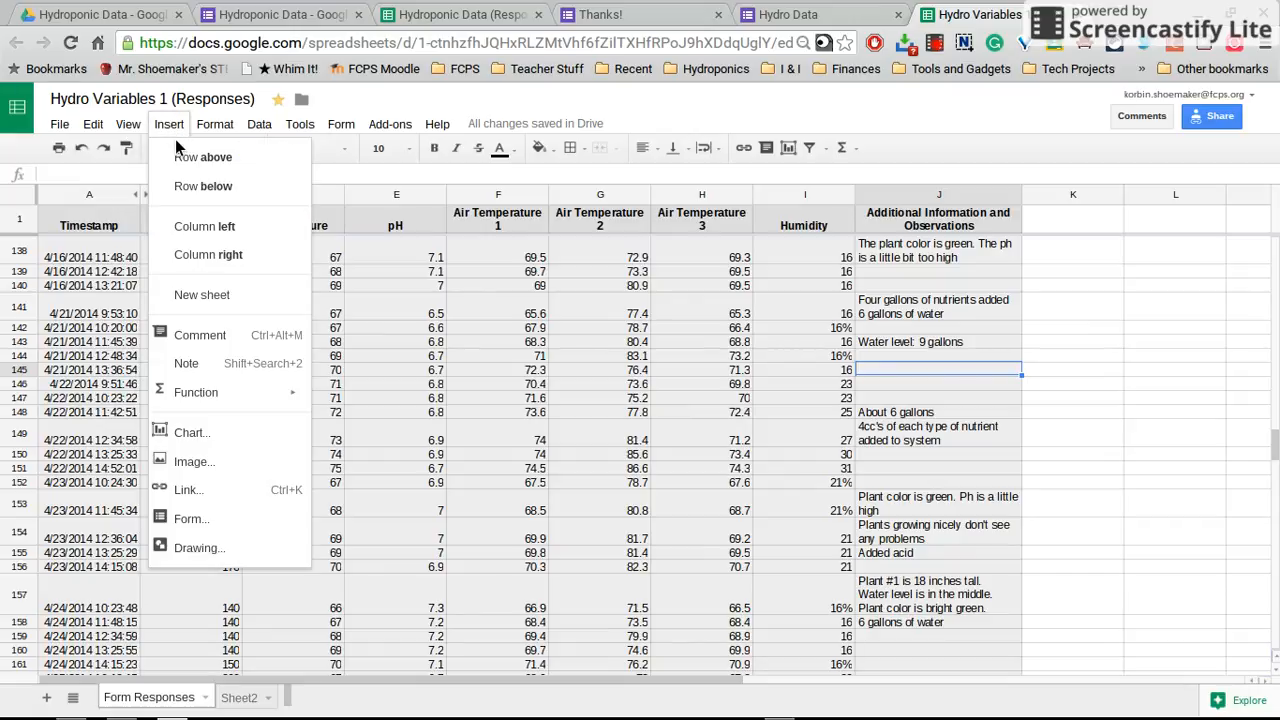
click(202, 430)
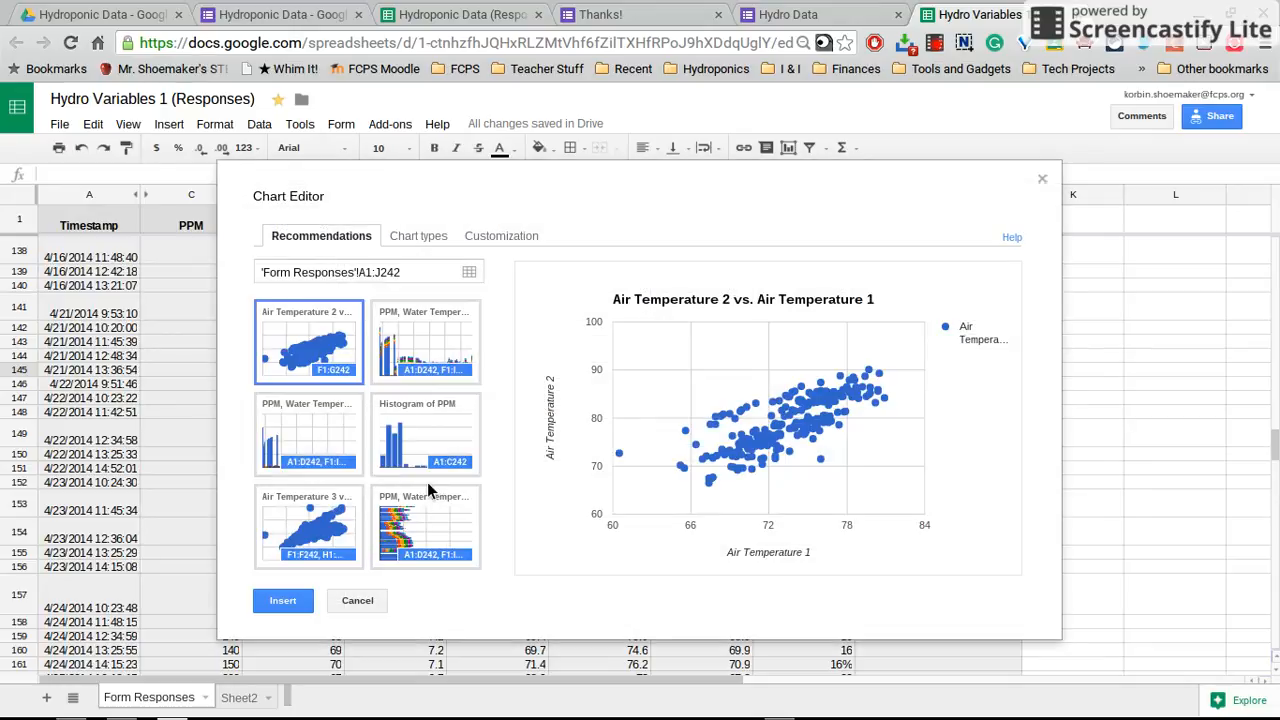
click(406, 530)
click(303, 515)
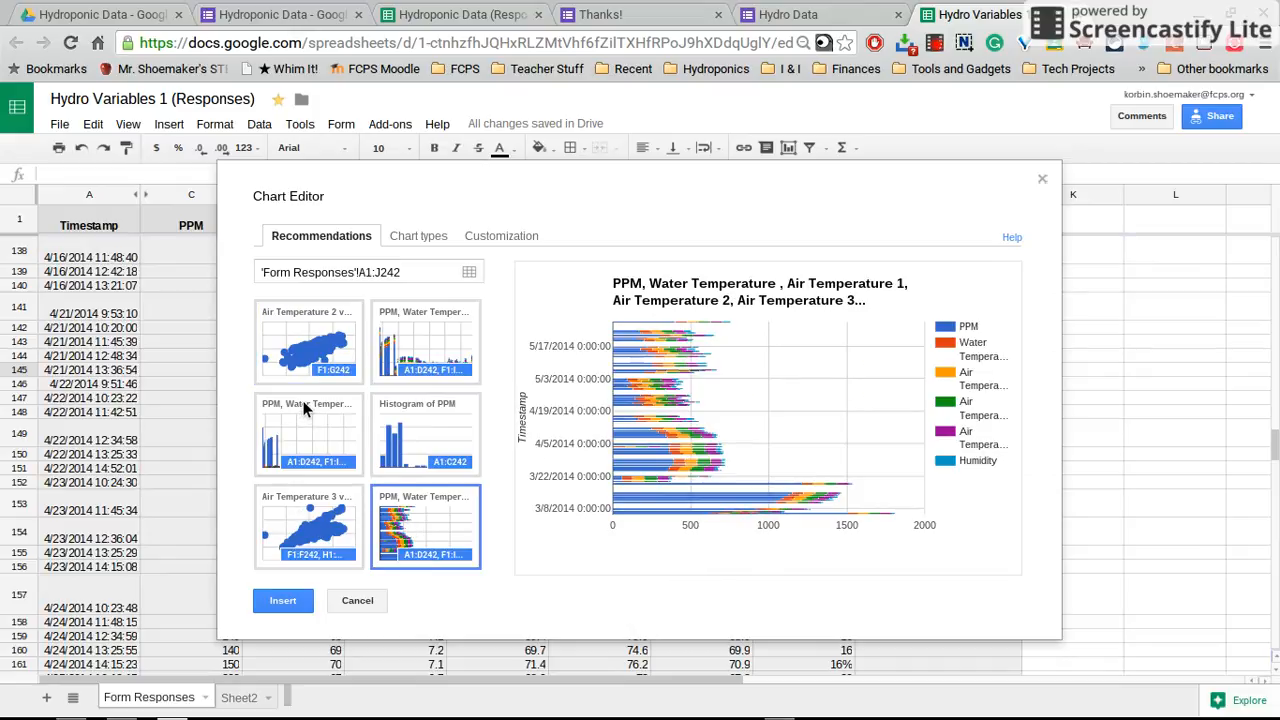
click(291, 330)
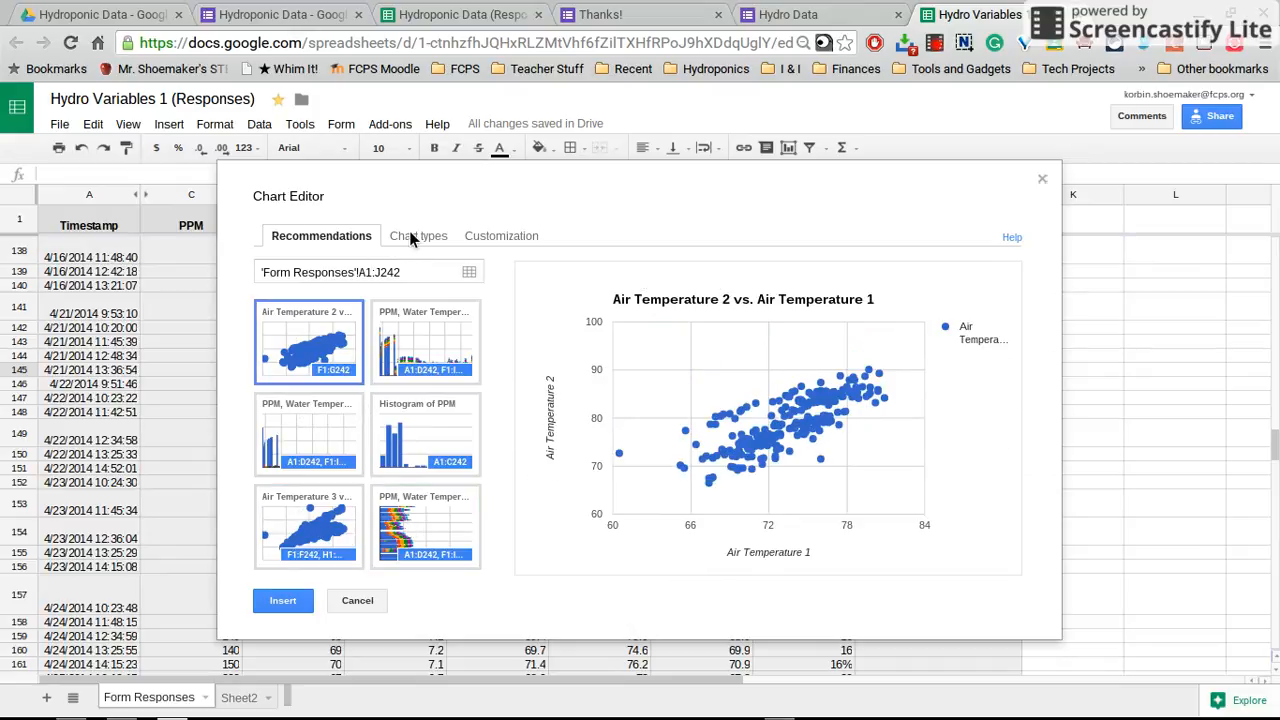
Step: Browse the available chart types, preview the annotated timeline of the responses, and discard the chart without inserting it
click(414, 236)
scroll(407, 450, down, 3)
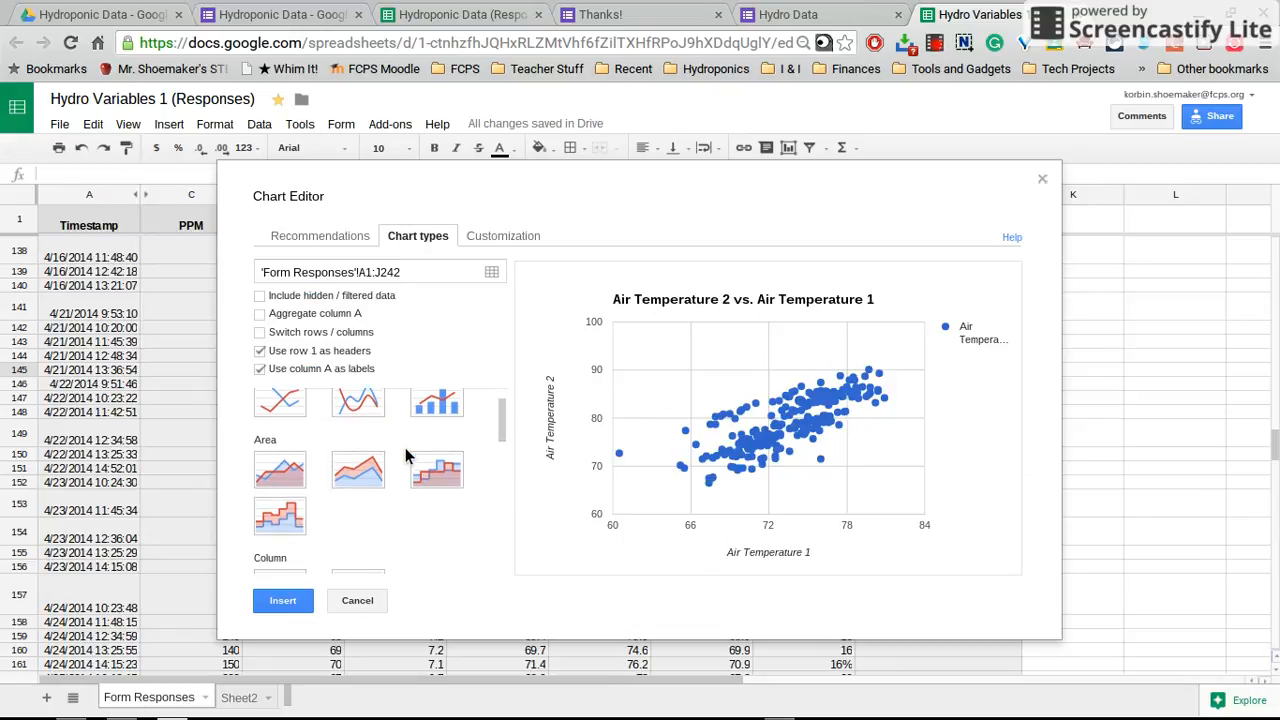
scroll(405, 447, down, 5)
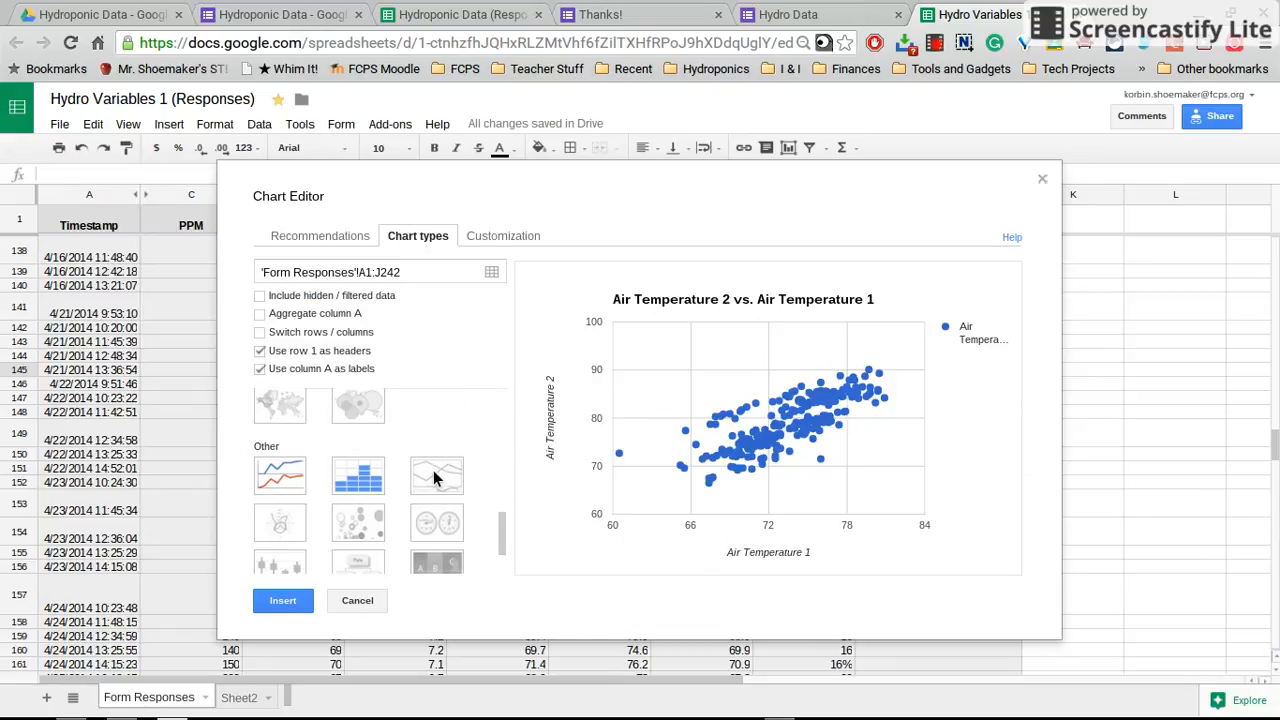
click(440, 481)
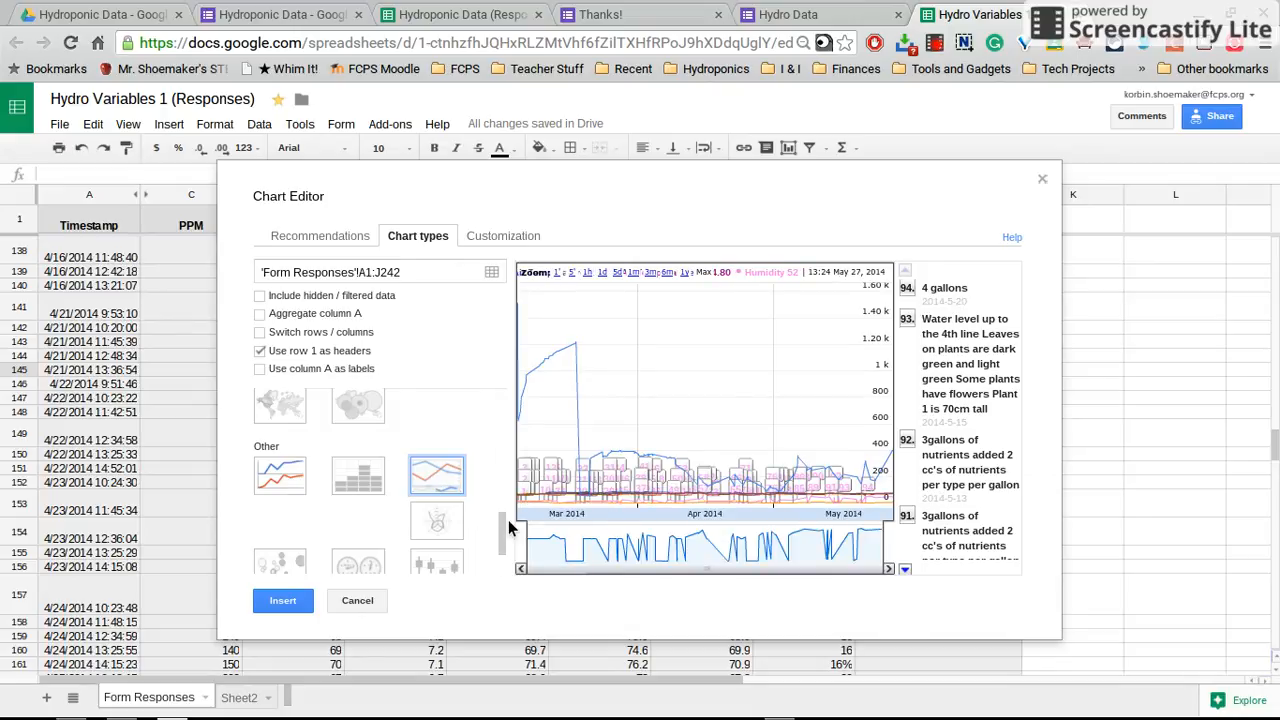
click(369, 607)
Step: Narrow the PPM timeline chart below the data to about April 27 through May 5
scroll(667, 489, down, 12)
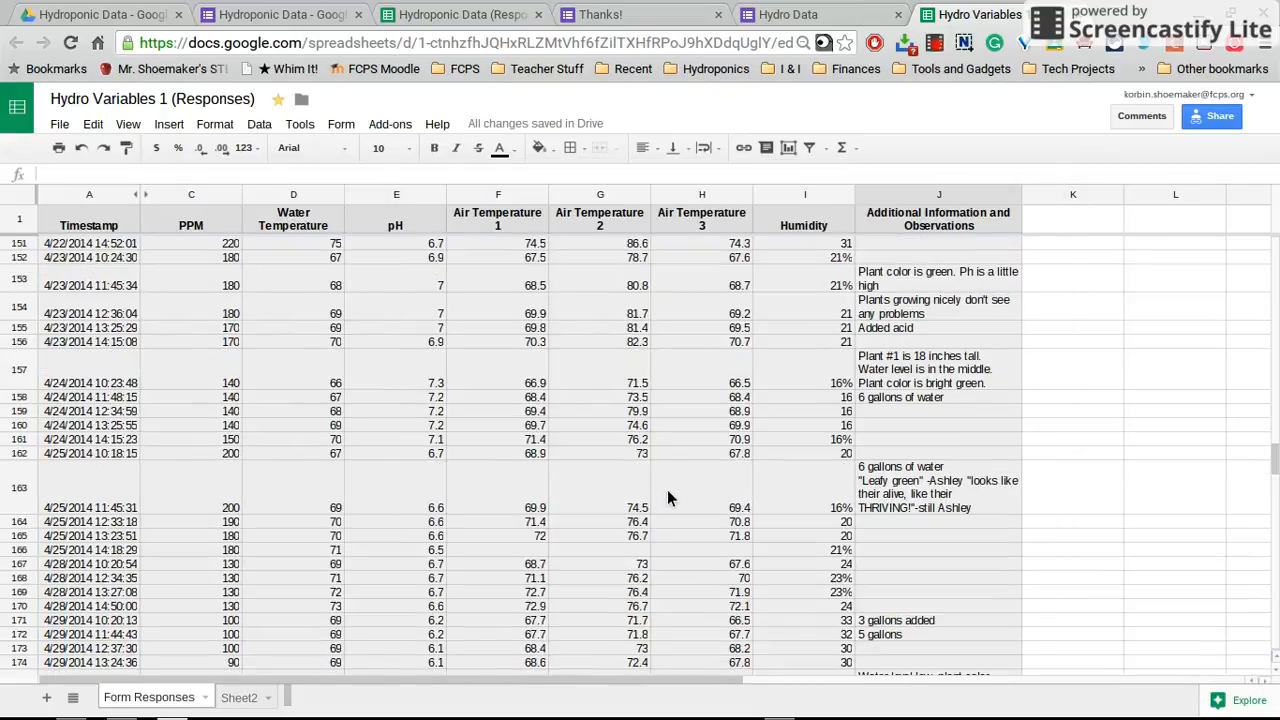
scroll(667, 489, down, 3)
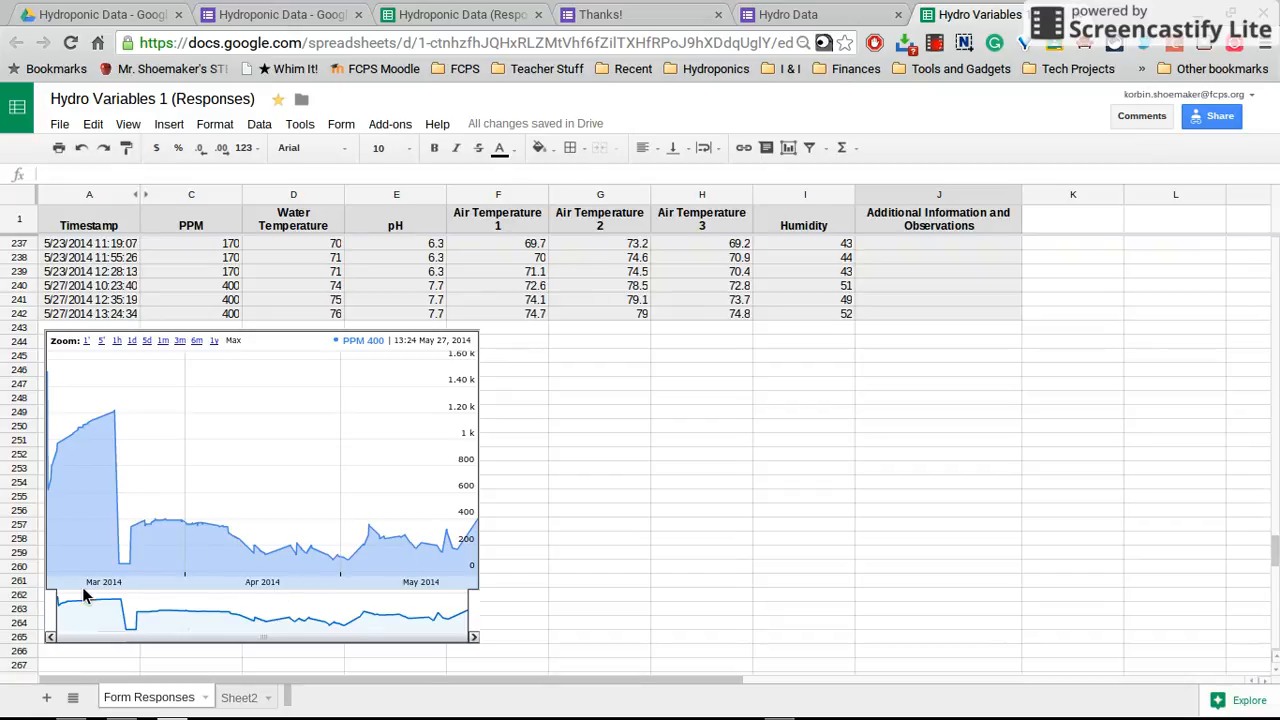
click(435, 552)
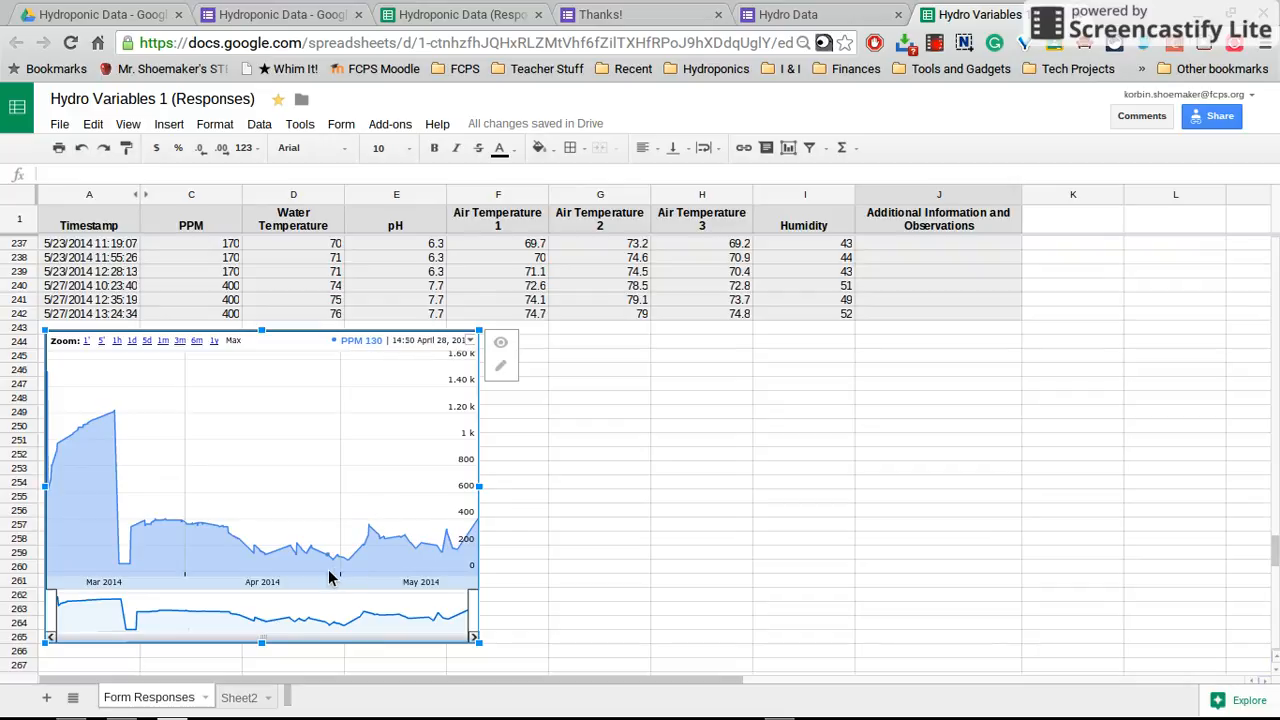
drag(50, 612, 313, 625)
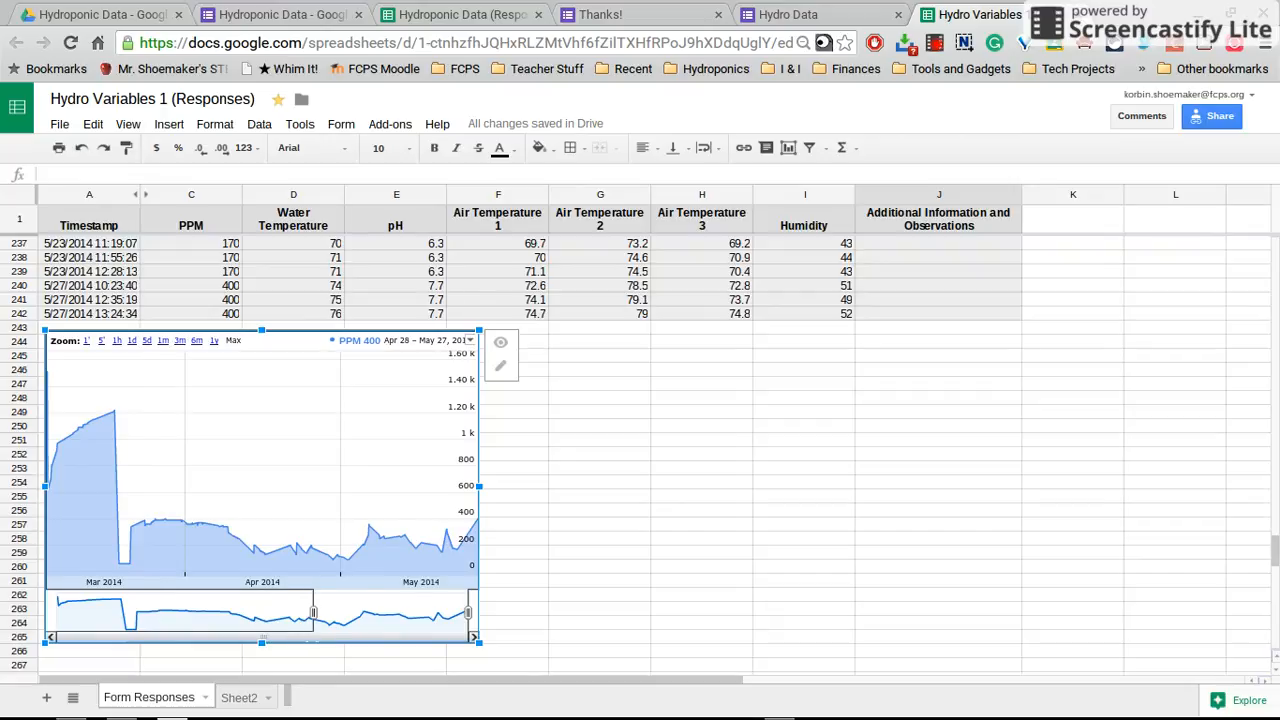
drag(468, 613, 363, 628)
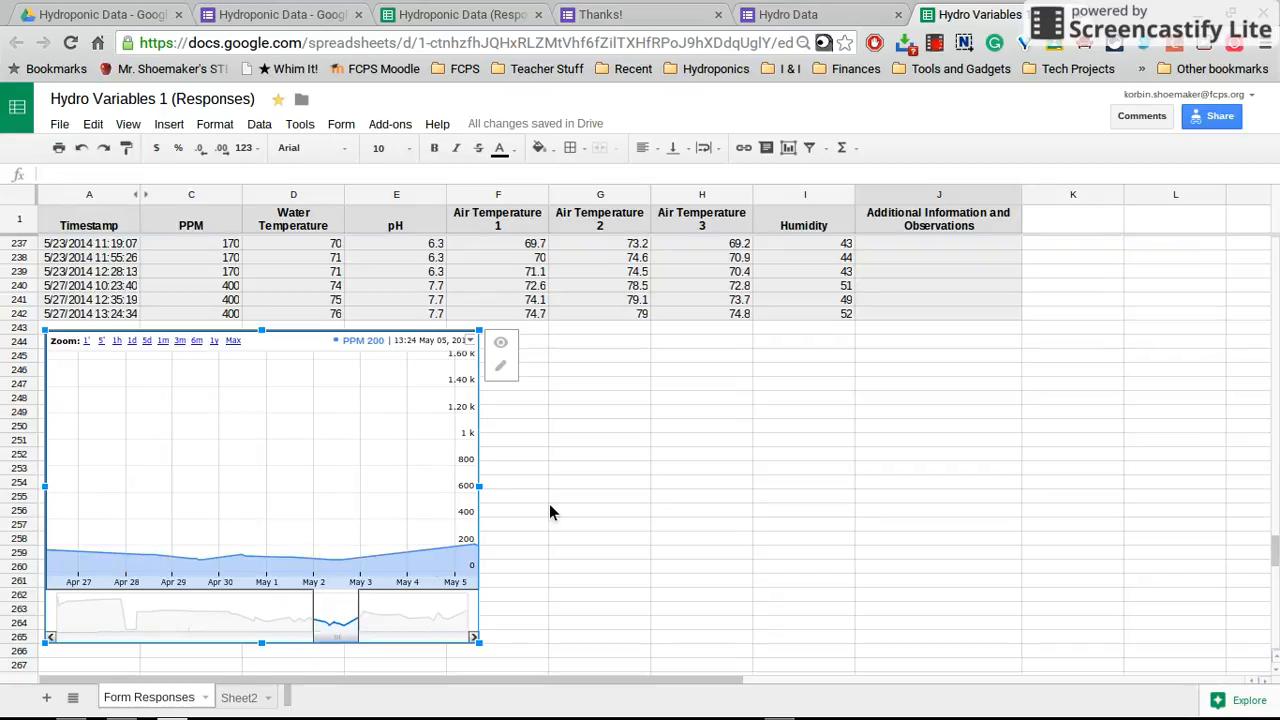
Step: Examine the pH and PPM table, the observations table, the Air Temp and Water Temp chart, and the temperature timeline below the data
scroll(550, 508, down, 5)
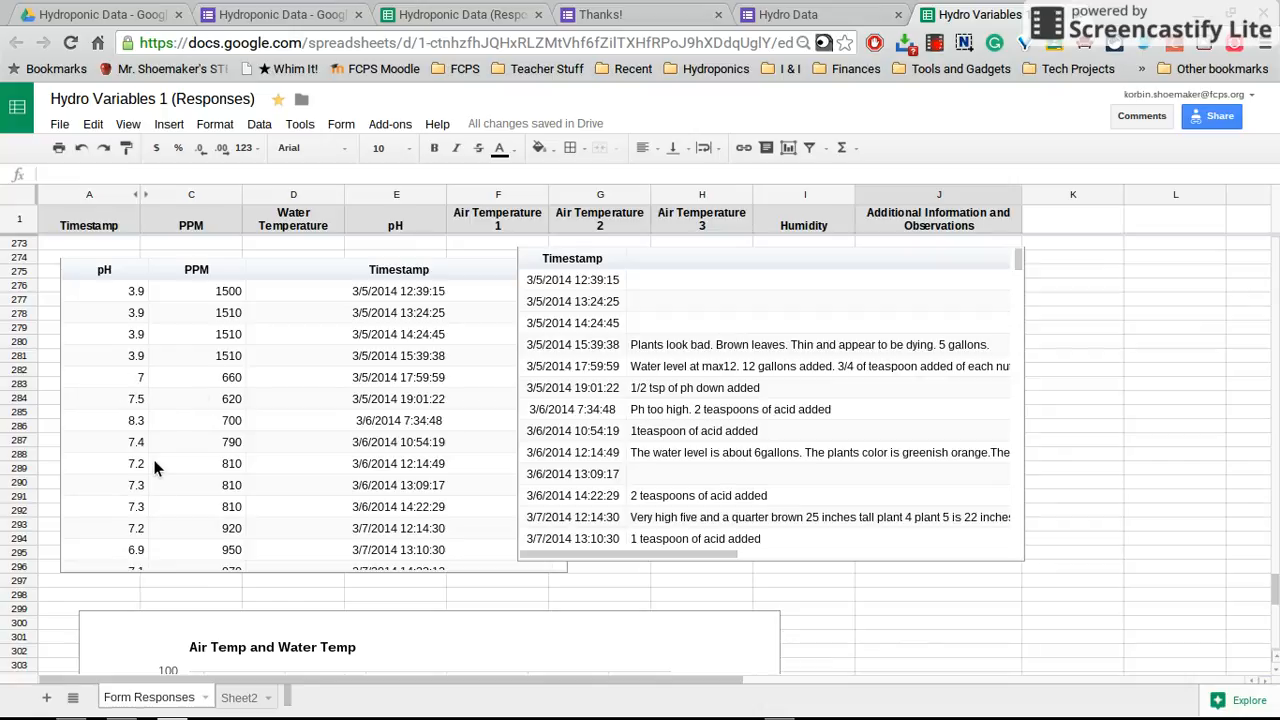
scroll(155, 467, down, 3)
scroll(155, 467, up, 3)
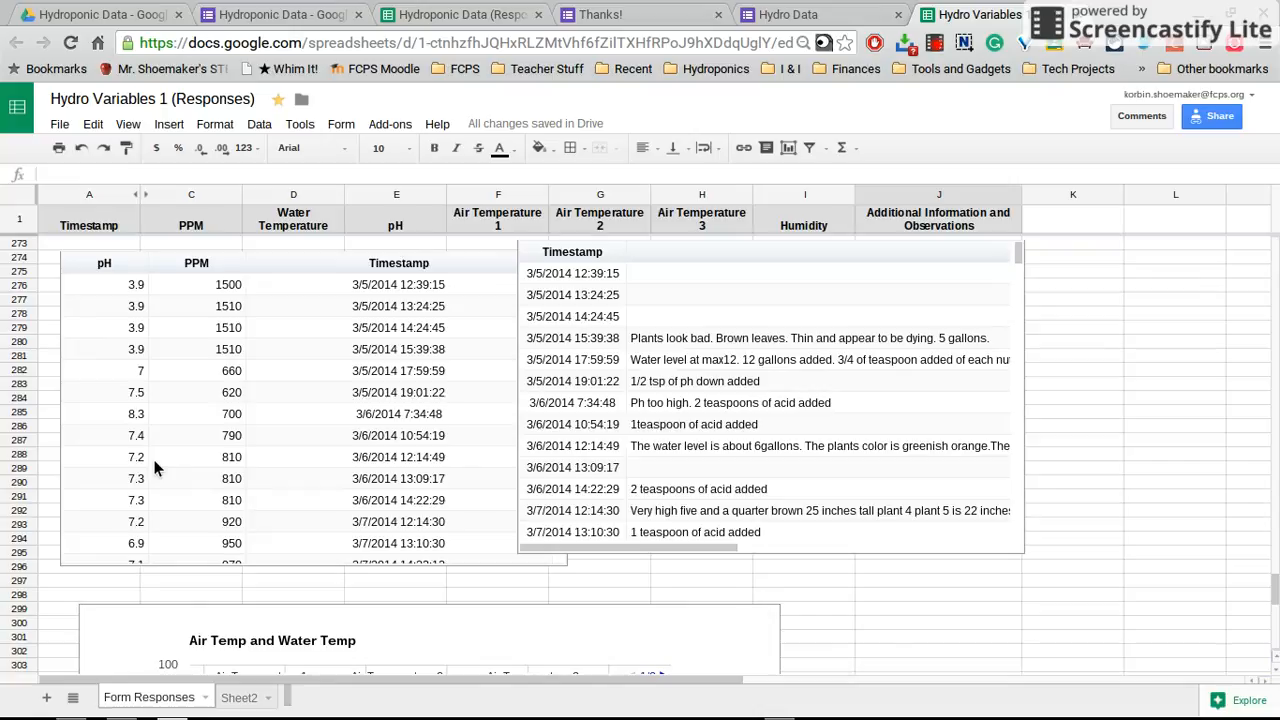
scroll(155, 467, down, 6)
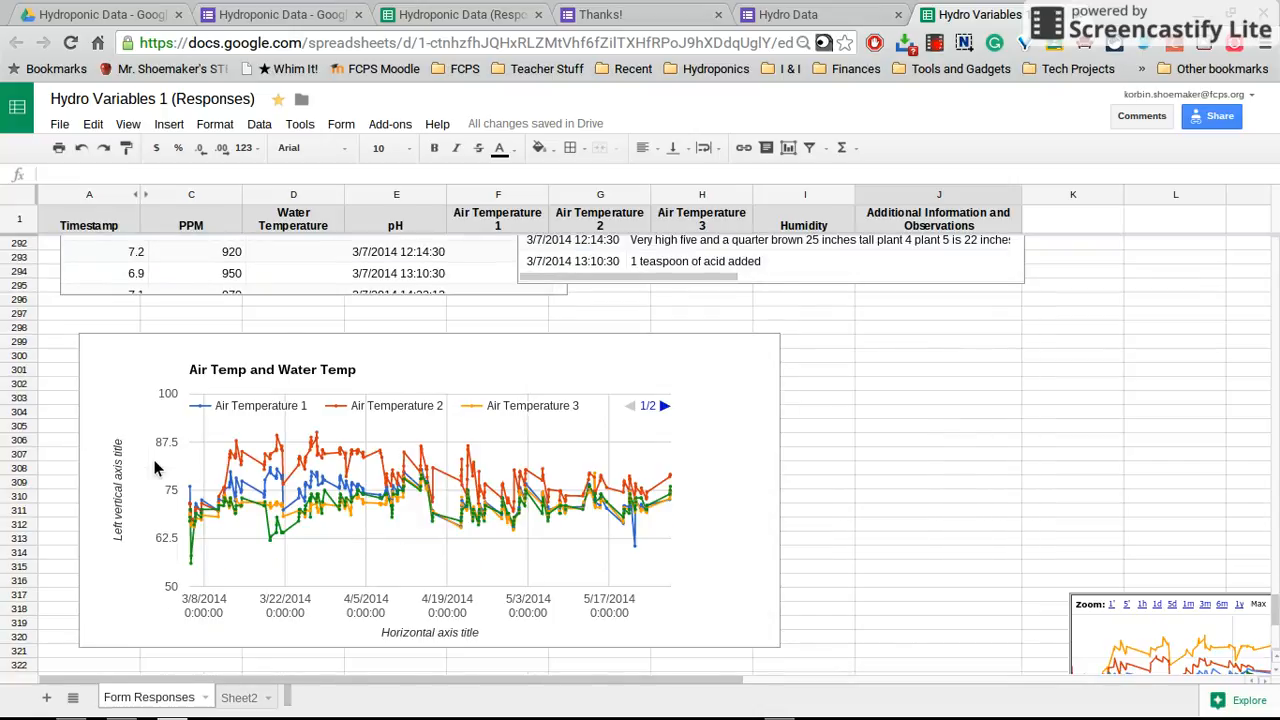
scroll(155, 467, right, 6)
scroll(155, 467, down, 3)
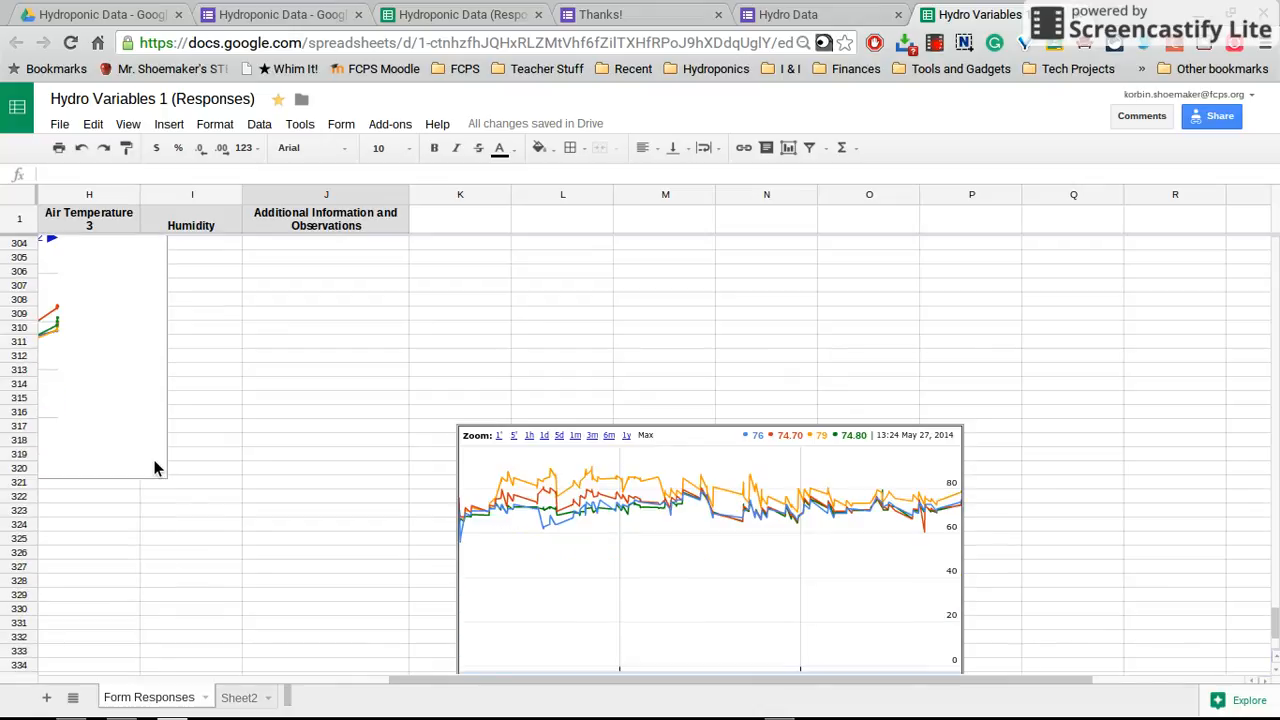
scroll(155, 467, right, 1)
scroll(155, 467, down, 2)
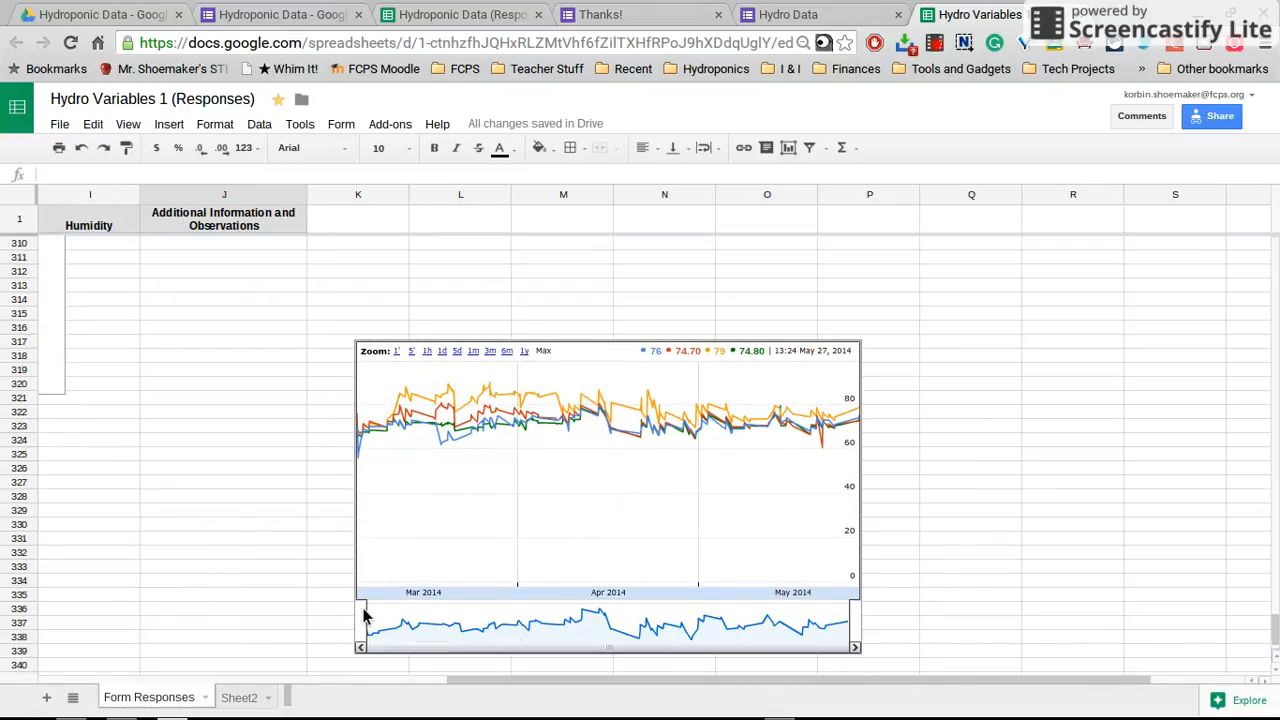
Step: Narrow the multi-series temperature timeline chart to about April 9 through April 25
click(366, 628)
mouse_move(366, 623)
mouse_down()
mouse_move(694, 628)
mouse_move(390, 625)
mouse_up()
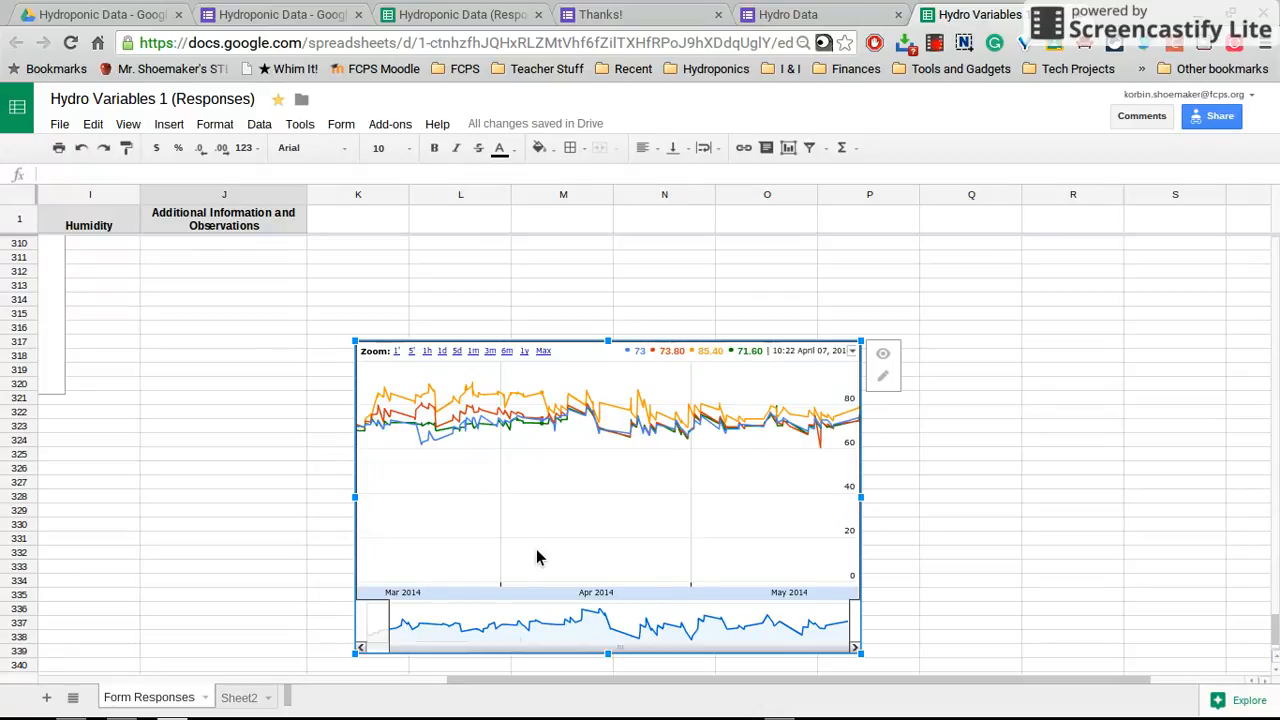
drag(389, 622, 562, 622)
drag(849, 624, 660, 643)
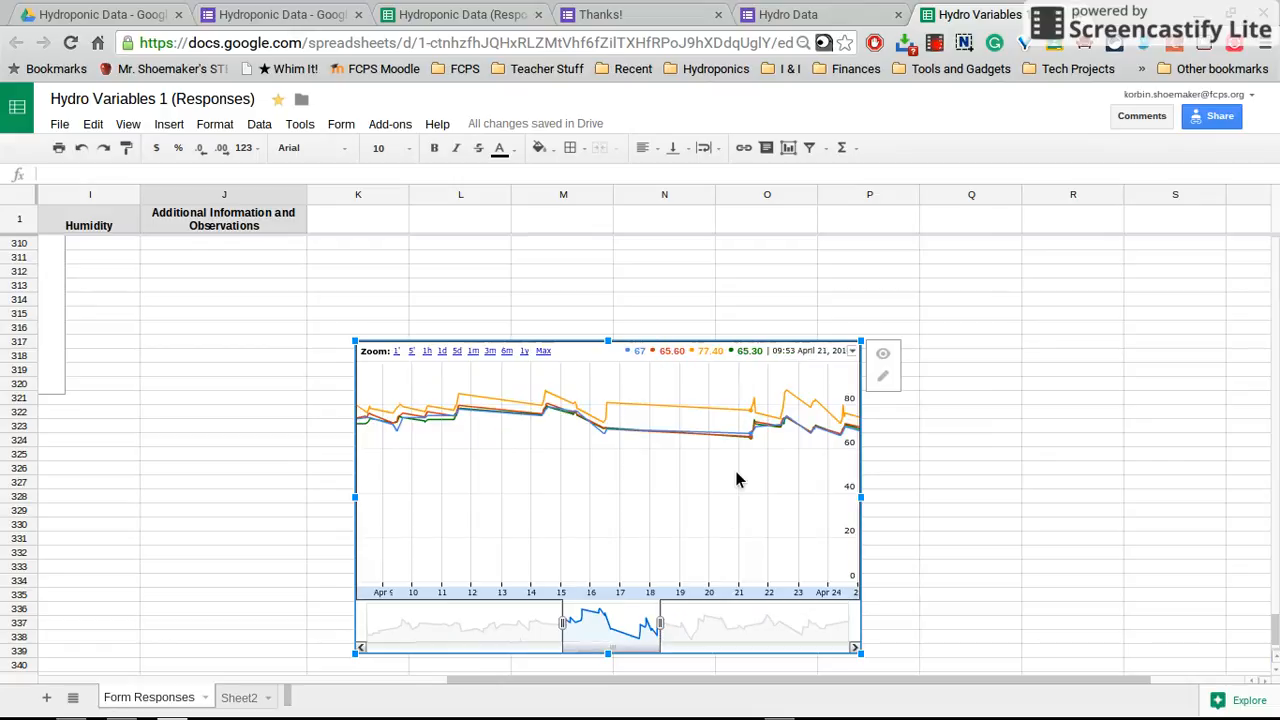
Step: Go back up through the recorded readings and look at the pH timeline chart beside the observations
scroll(232, 517, left, 8)
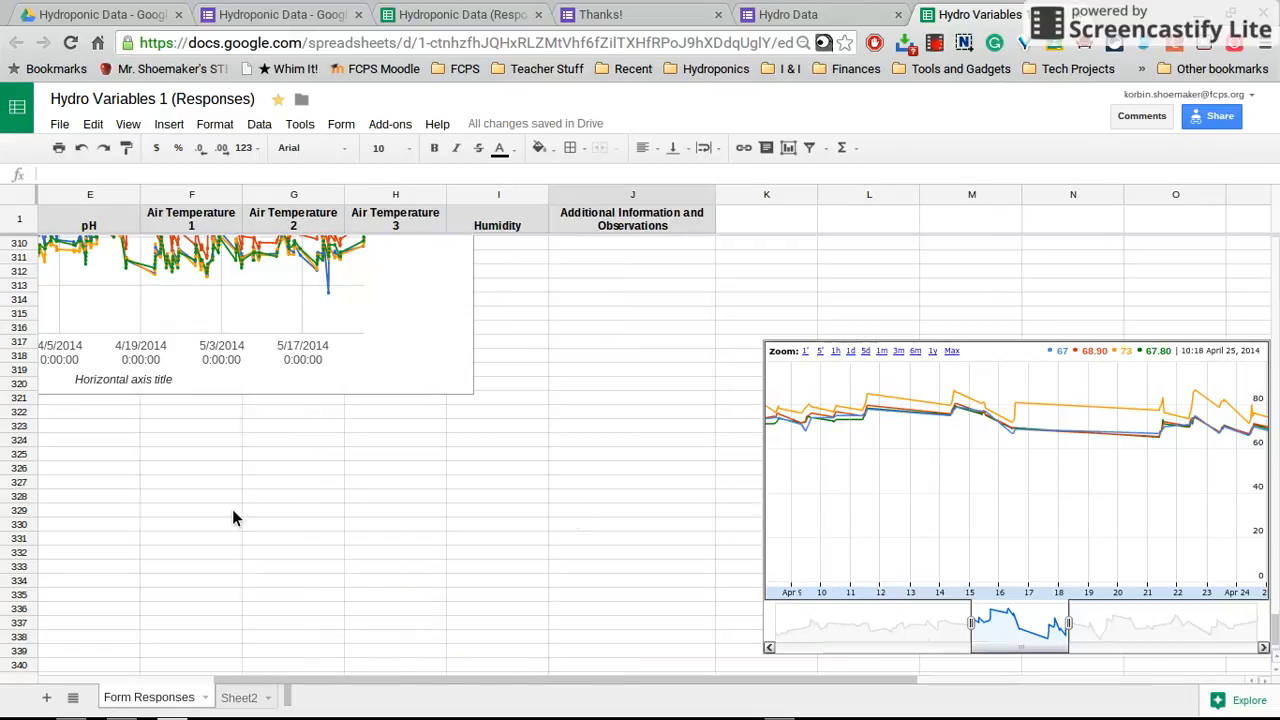
scroll(232, 517, up, 10)
scroll(232, 509, up, 20)
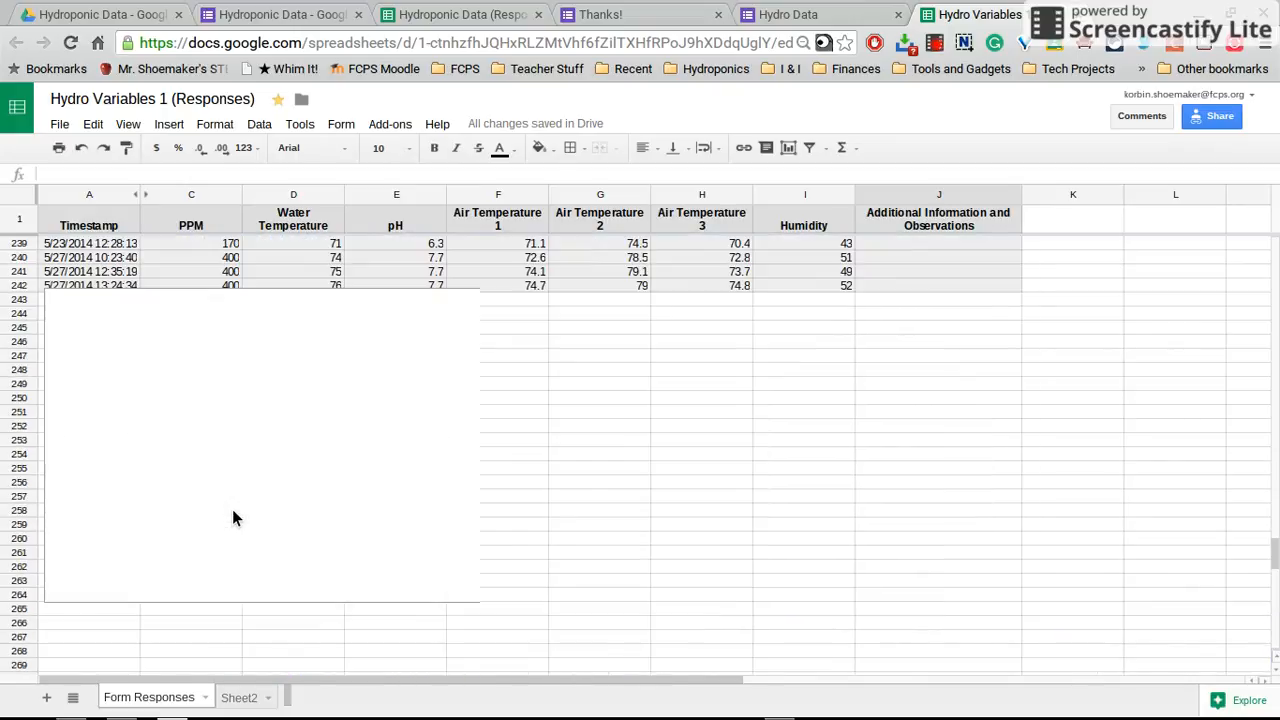
scroll(232, 509, up, 17)
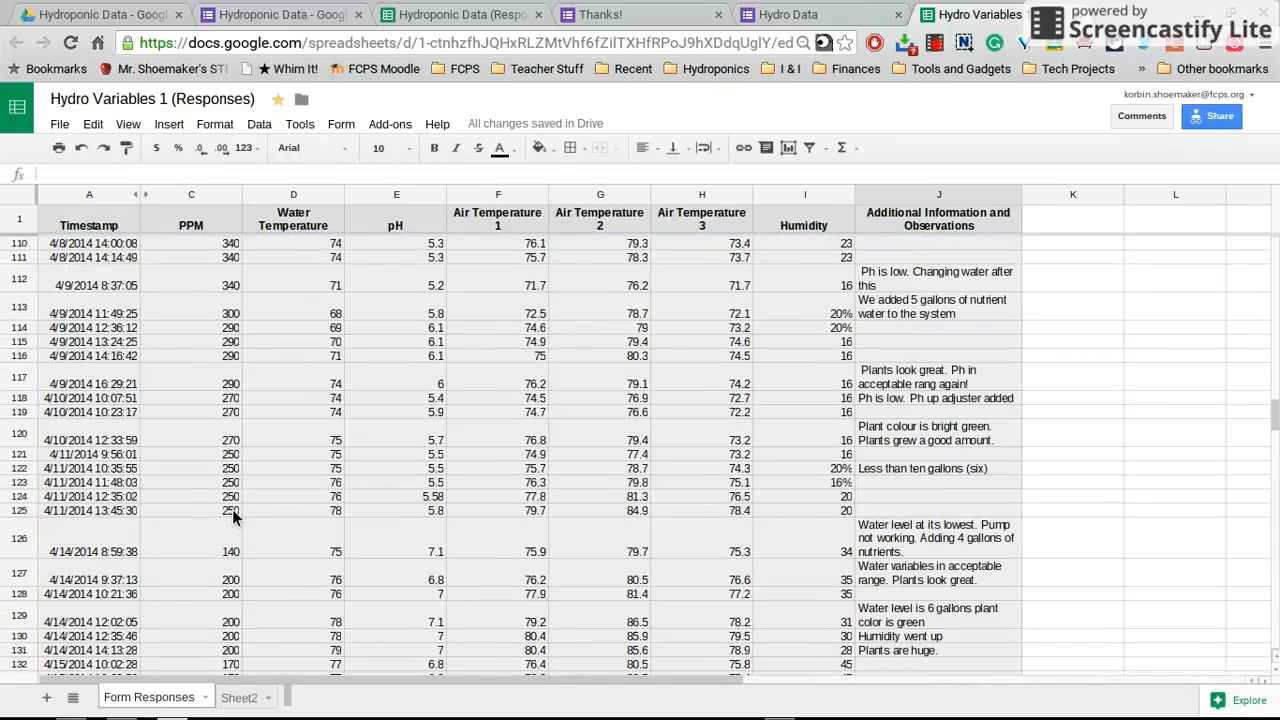
scroll(232, 509, right, 3)
scroll(278, 636, up, 5)
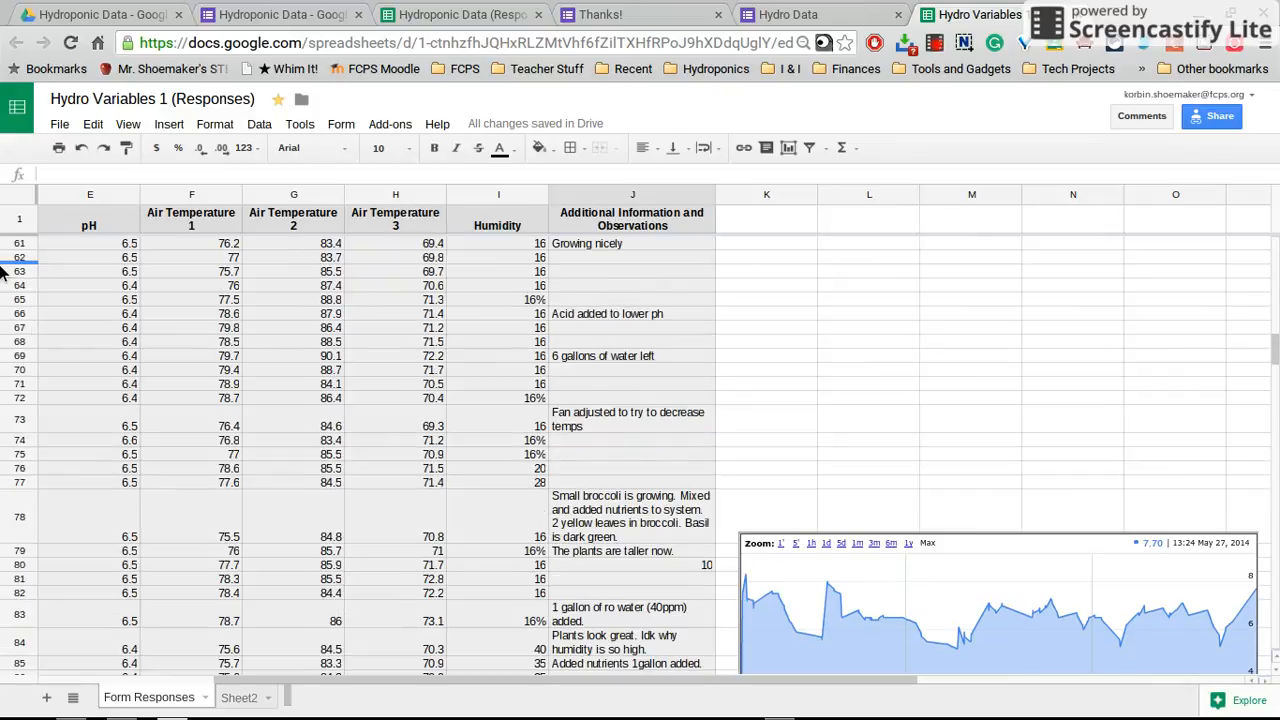
Step: Open another blank response on the Hydroponic Data form, check its responses spreadsheet, and return to the Hydroponic Data folder in Drive
click(600, 14)
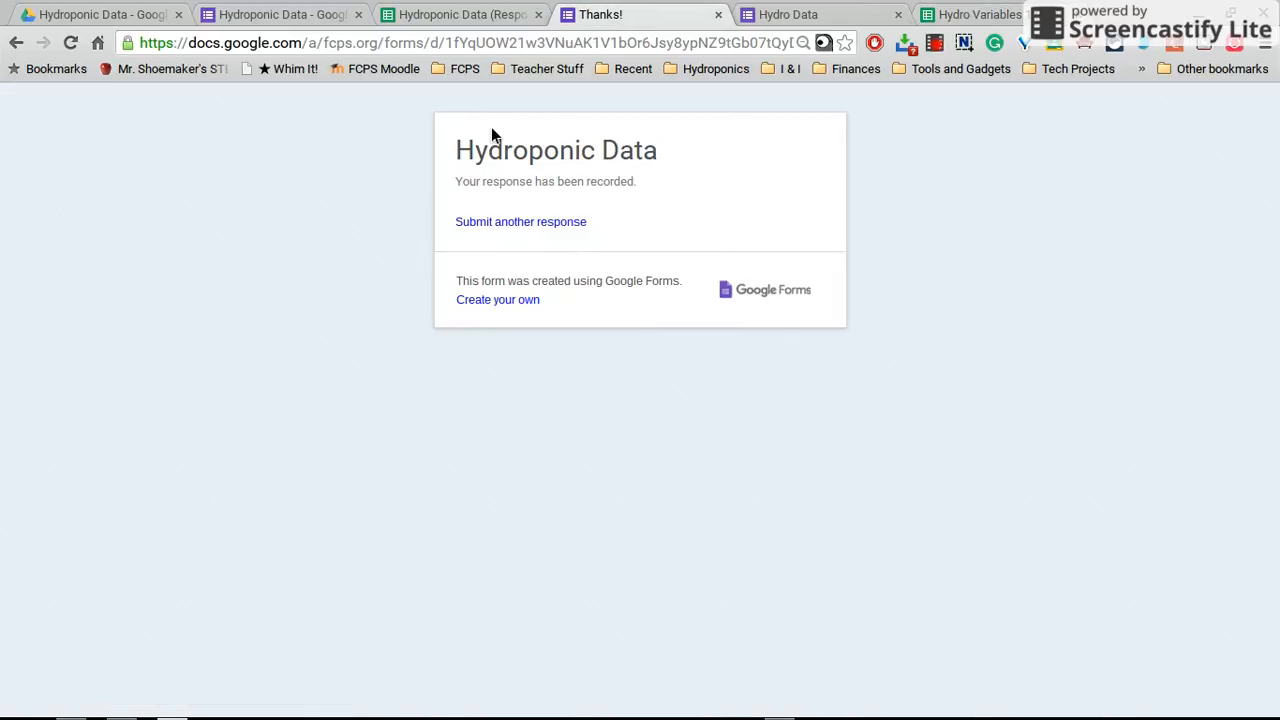
click(478, 219)
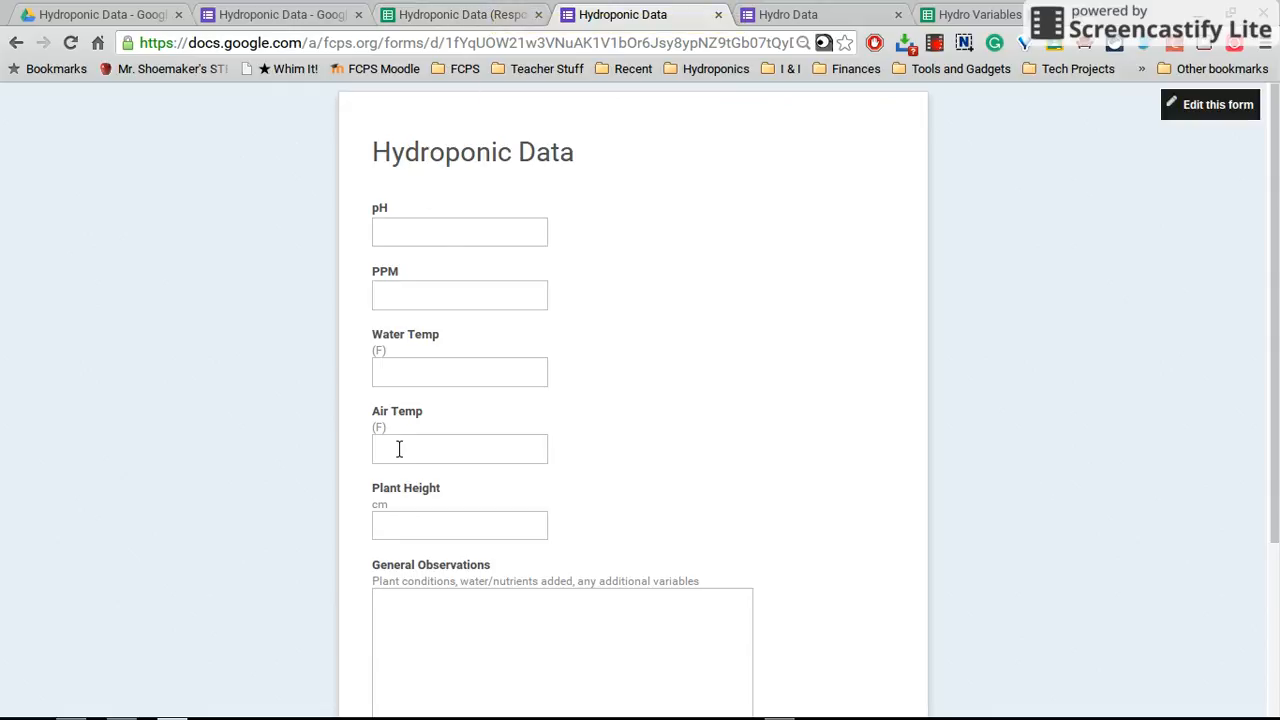
click(440, 7)
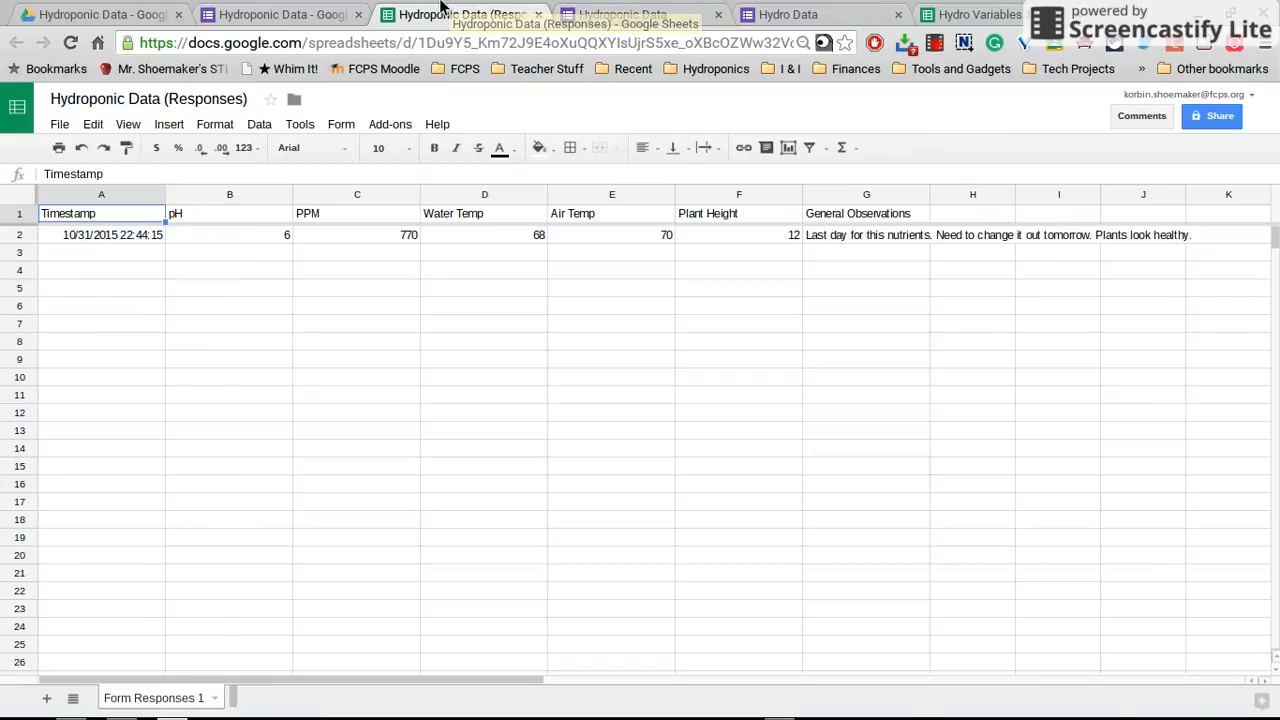
click(240, 12)
click(148, 10)
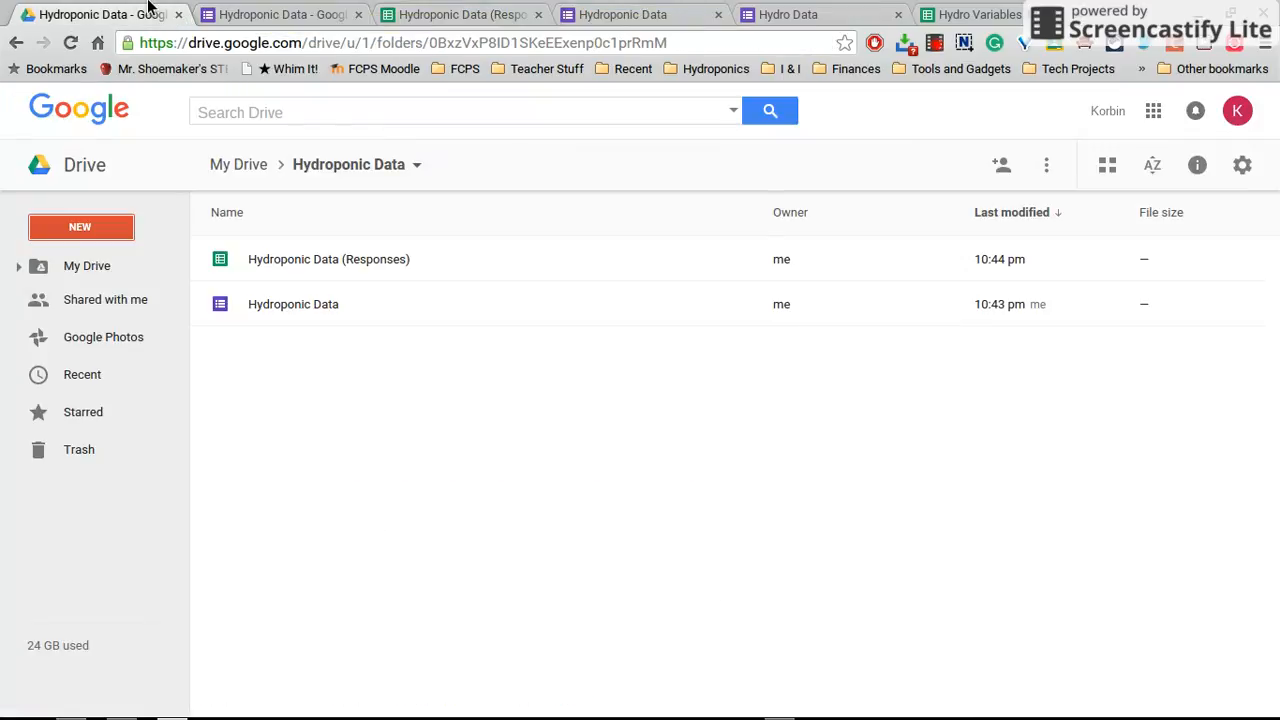